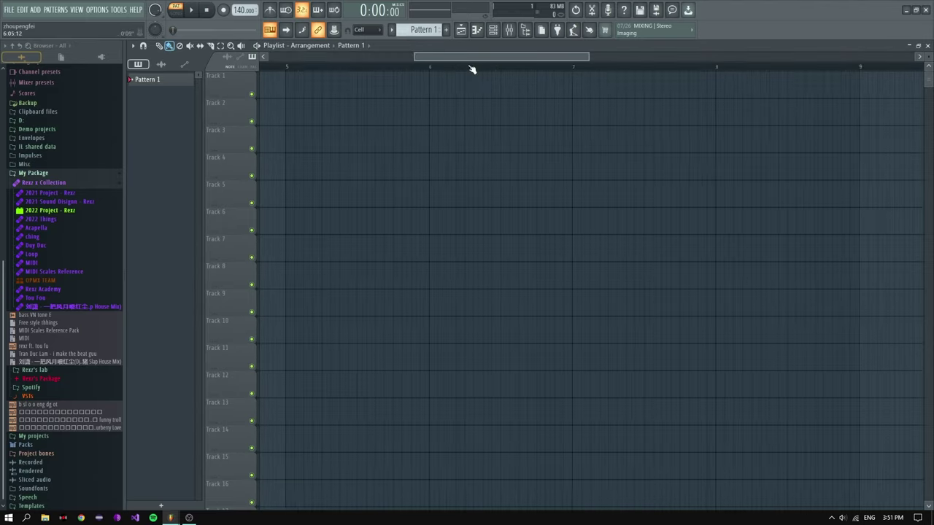
Step: Look over the empty playlist arrangement and the mixer tracks, including Insert 8
scroll(380, 124, down, 2)
scroll(387, 122, up, 2)
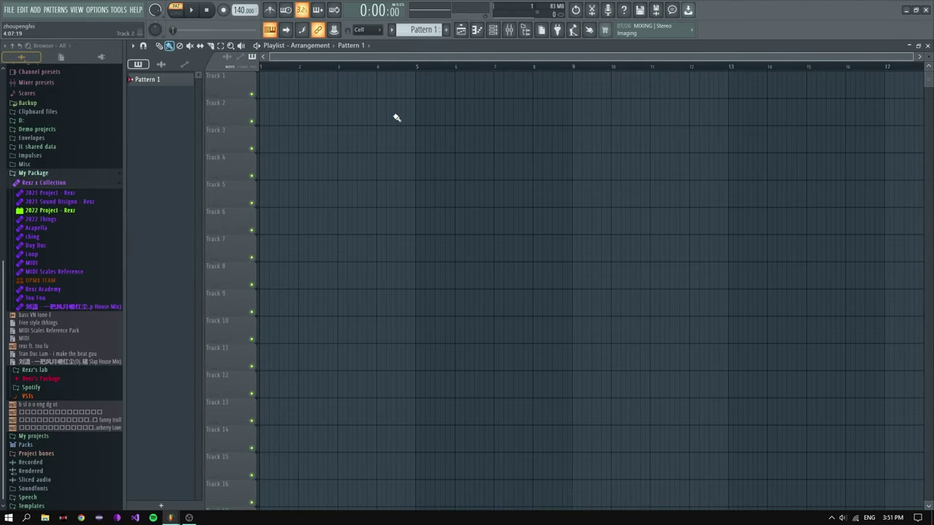
scroll(407, 135, down, 1)
drag(911, 56, 542, 56)
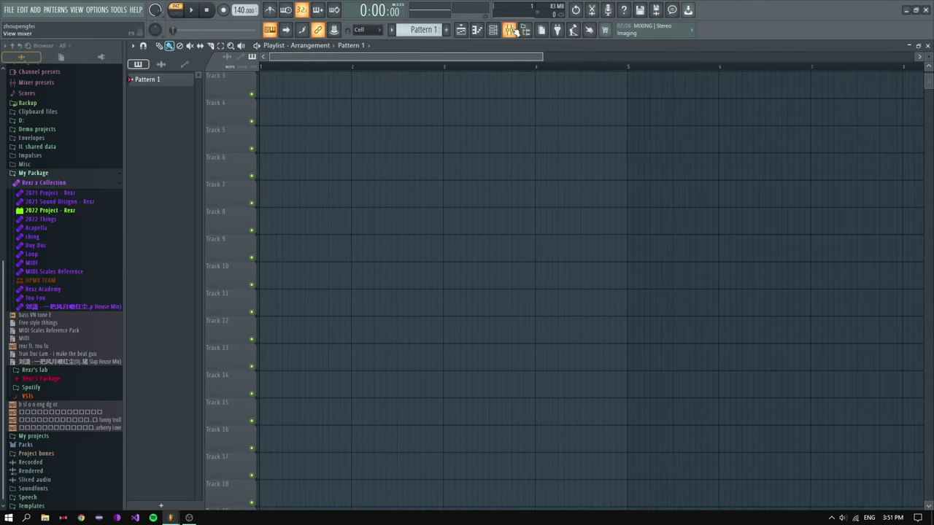
click(513, 31)
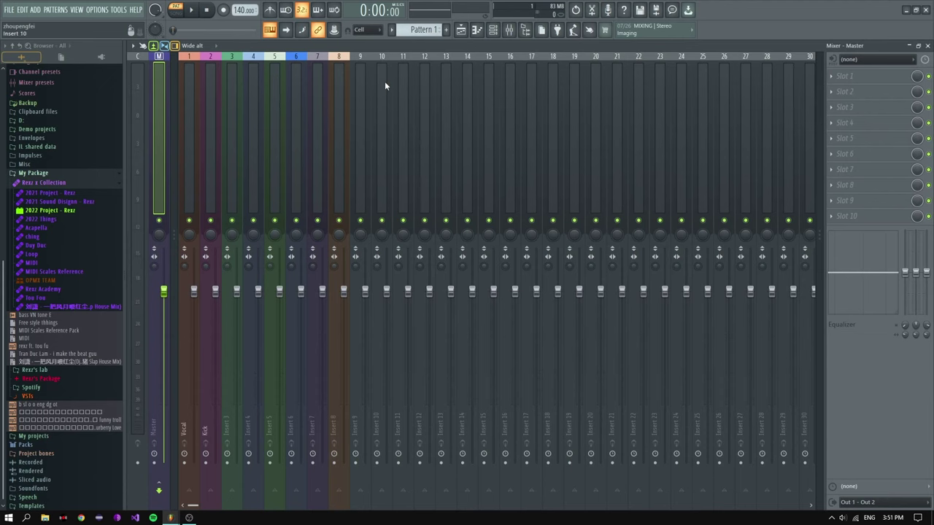
click(460, 29)
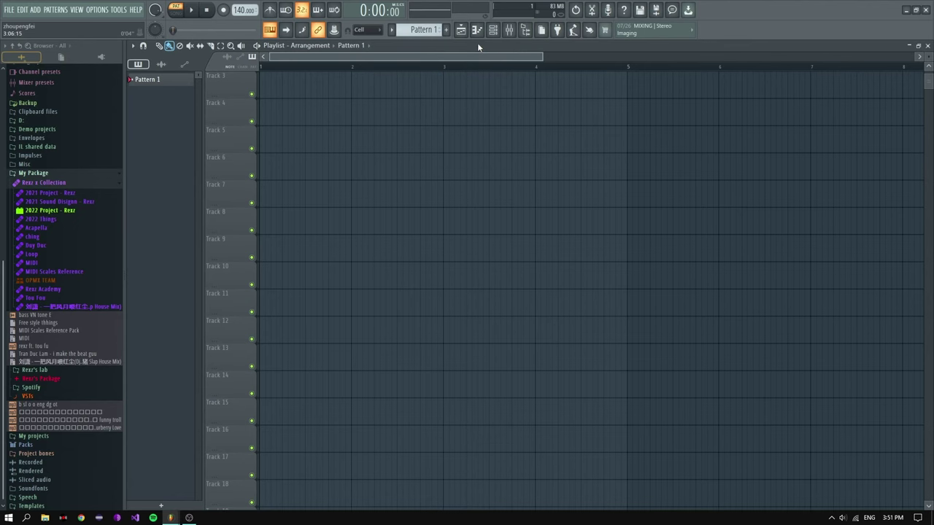
click(510, 29)
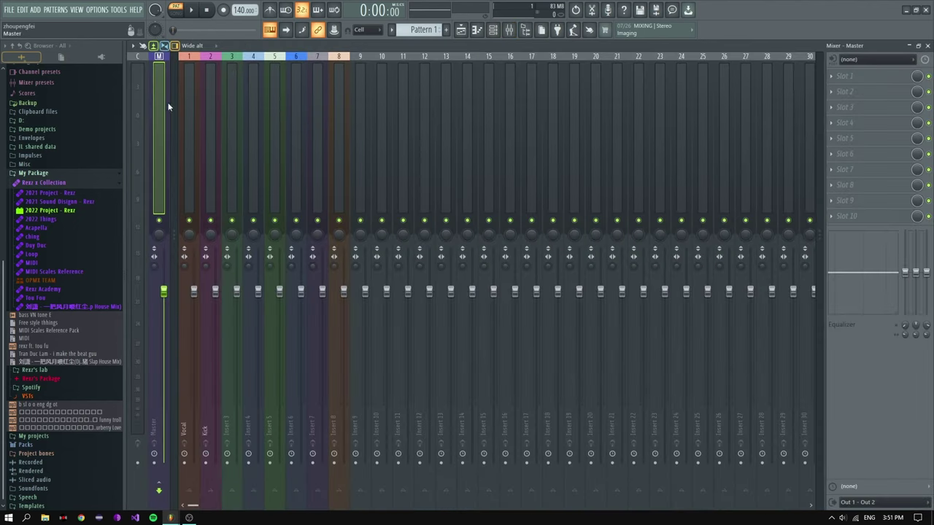
click(472, 30)
scroll(467, 103, down, 3)
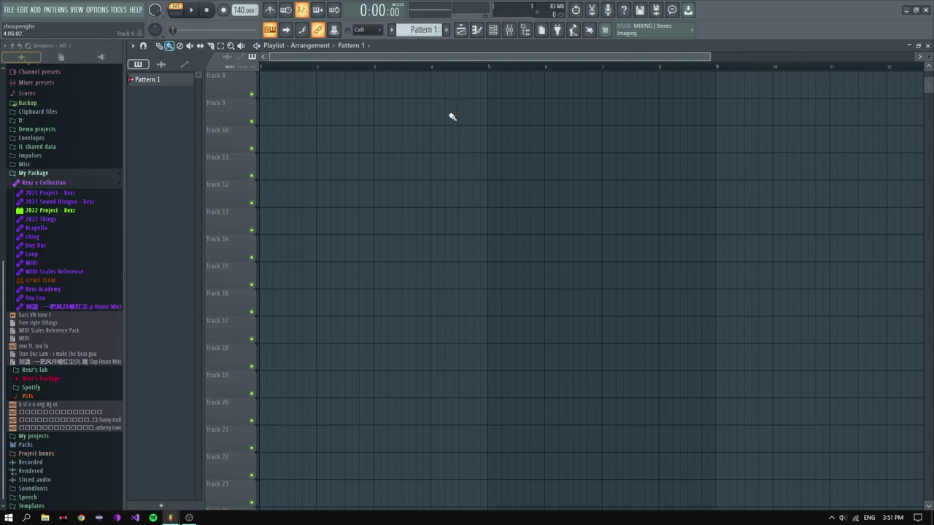
click(509, 30)
click(339, 235)
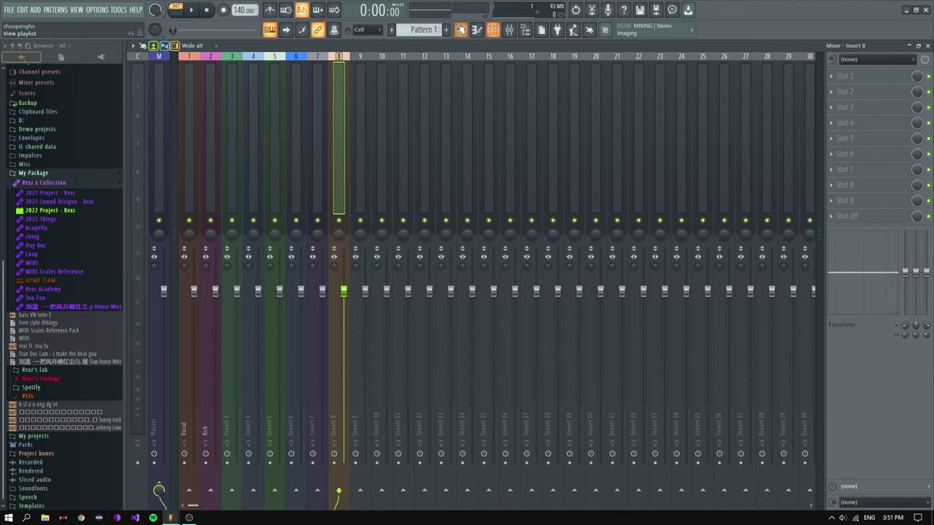
click(461, 29)
scroll(445, 166, down, 2)
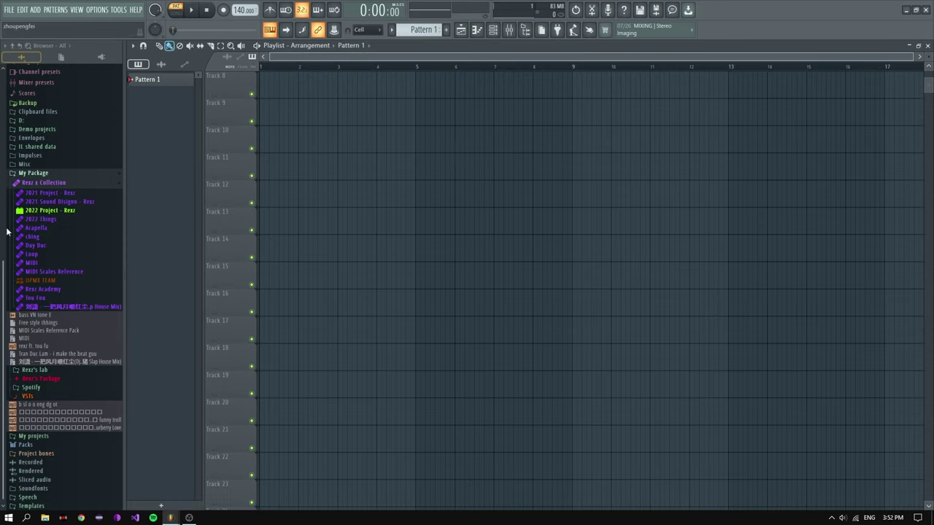
Step: Expand the red sample package folder, audition its samples and place four consecutive 373 F# clips on Track 16 in bar 3
drag(31, 346, 41, 382)
click(41, 380)
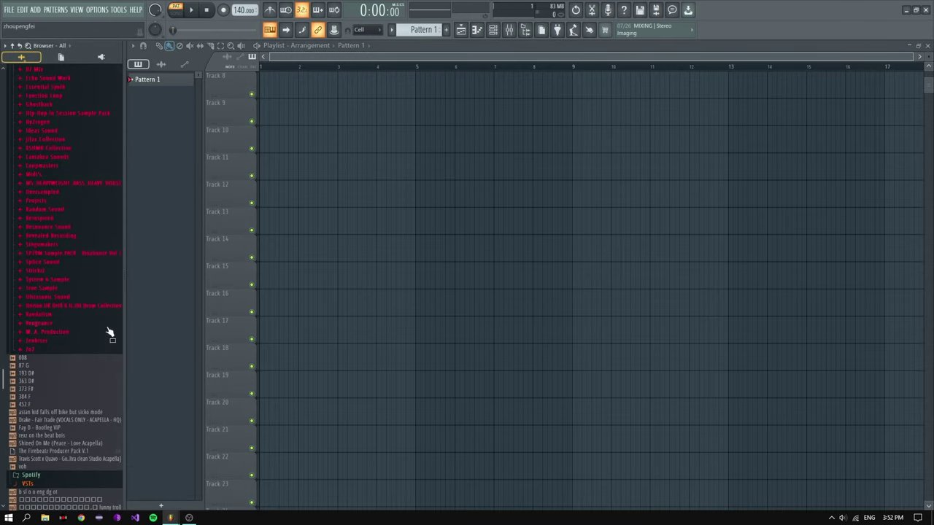
click(45, 389)
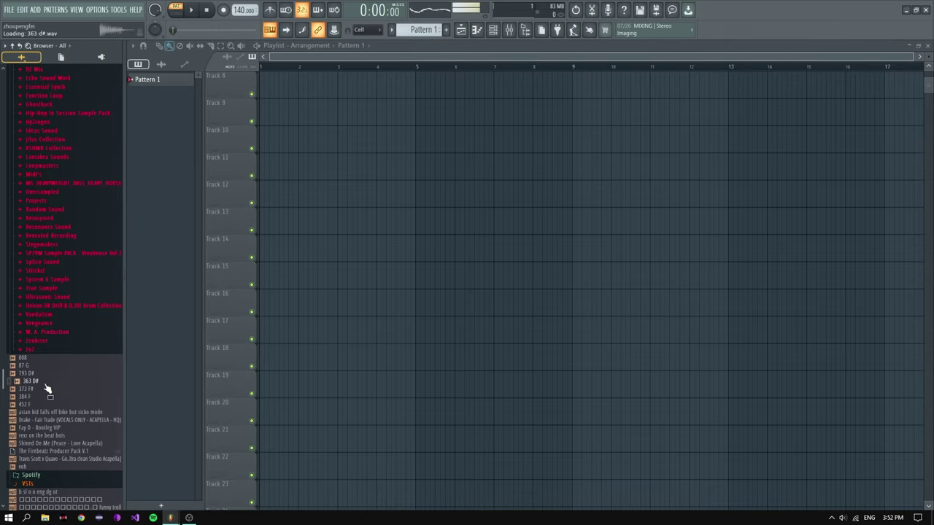
mouse_move(33, 392)
mouse_down()
mouse_move(209, 344)
mouse_move(347, 292)
mouse_move(322, 315)
mouse_move(367, 300)
mouse_move(438, 310)
mouse_up()
scroll(353, 270, up, 1)
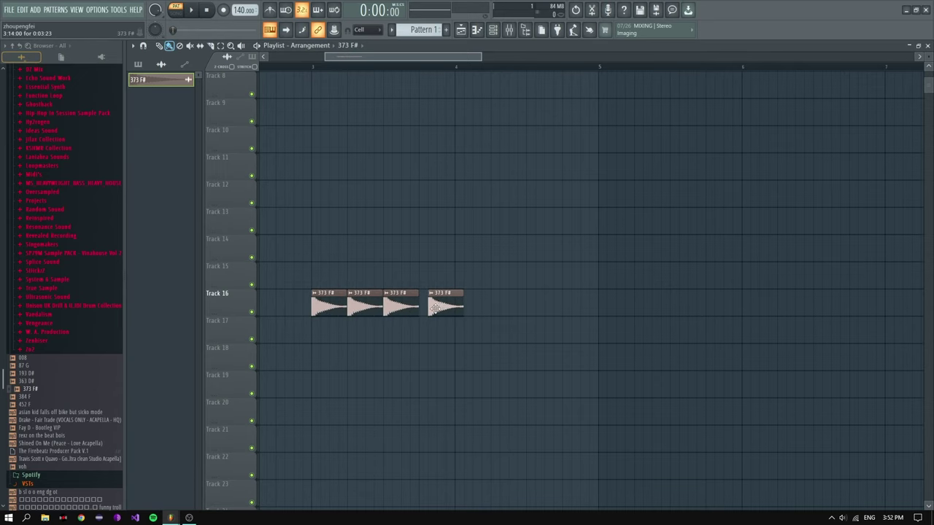
Step: Select bar 3 of the playlist timeline as the time range spanning the four 373 F# clips
scroll(400, 219, down, 2)
drag(375, 66, 444, 83)
click(379, 66)
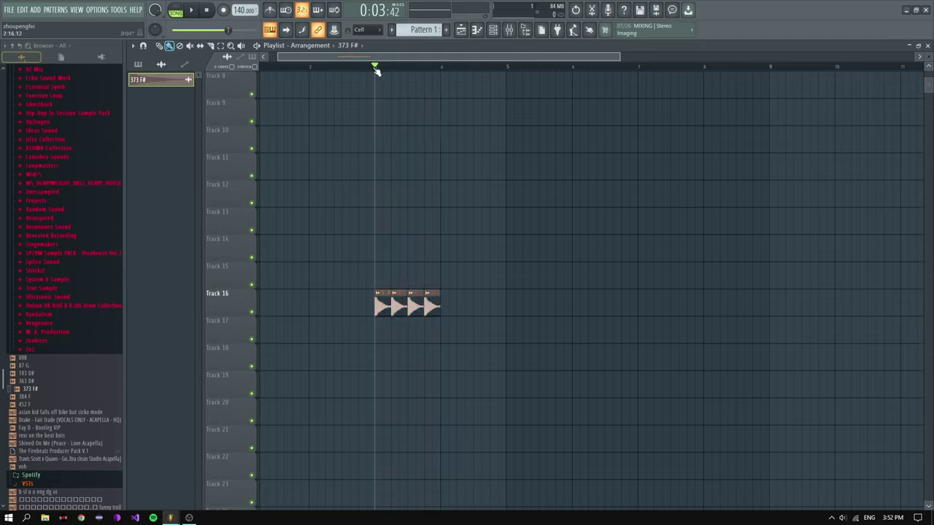
drag(378, 68, 440, 78)
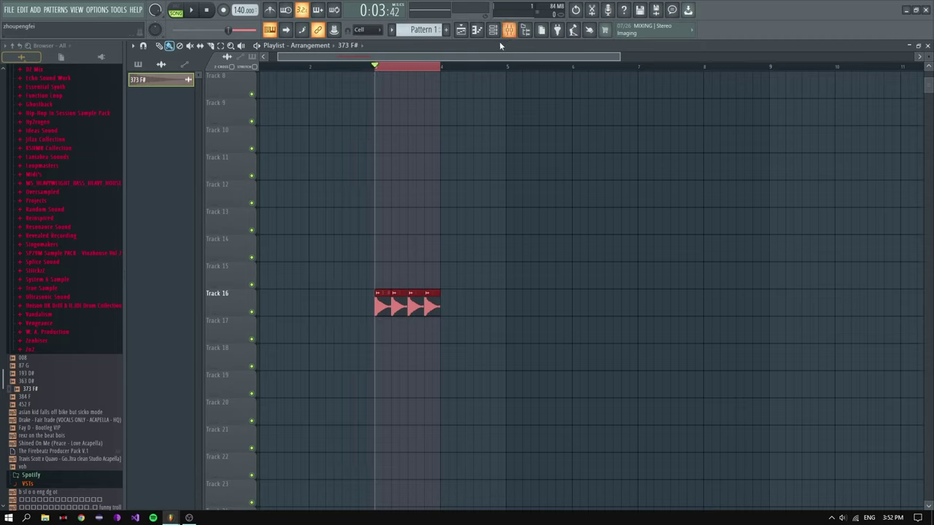
Step: Open the 373 F# channel settings and create an automation clip for its channel panning
double_click(412, 314)
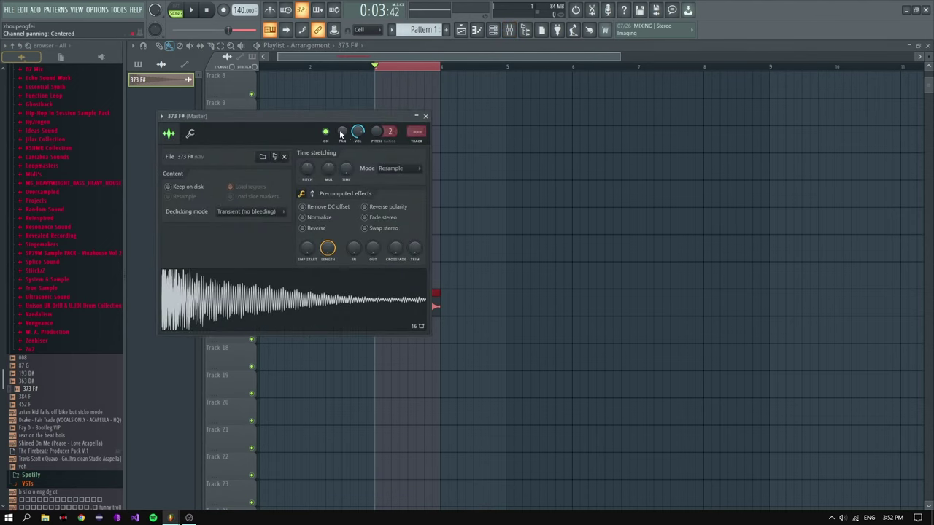
right_click(359, 132)
click(370, 205)
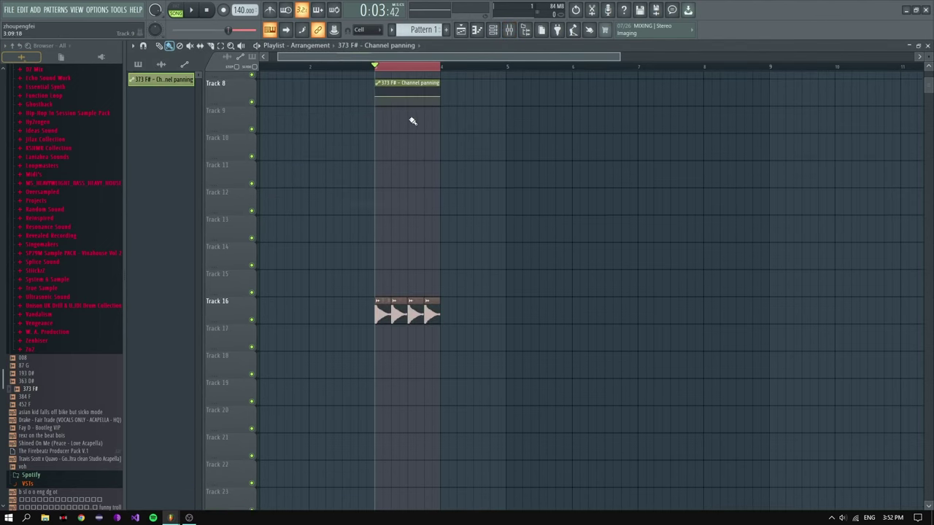
Step: Shape the channel panning automation into square steps alternating between maximum and minimum for the first three 373 F# clips, and audition it
mouse_move(392, 83)
mouse_down()
mouse_move(402, 117)
mouse_move(398, 84)
mouse_up()
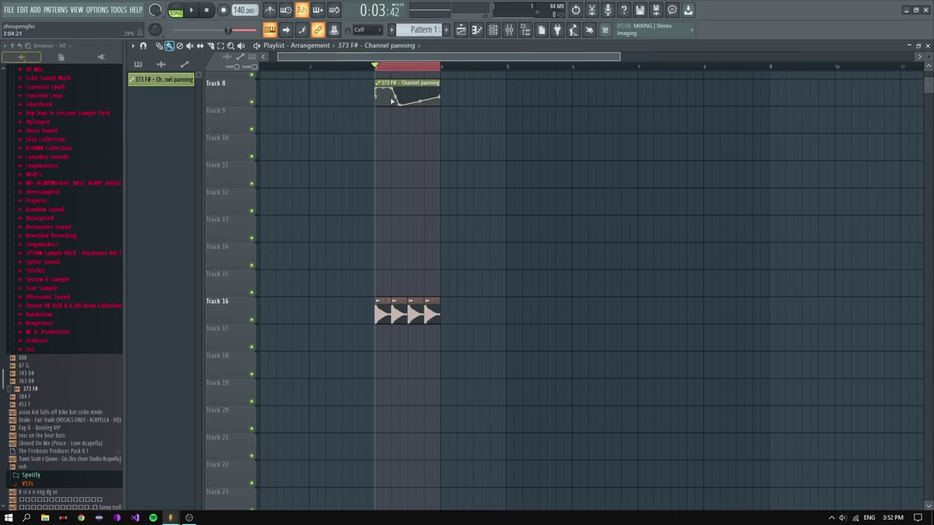
drag(398, 104, 411, 123)
key(space)
key(space)
drag(418, 98, 424, 78)
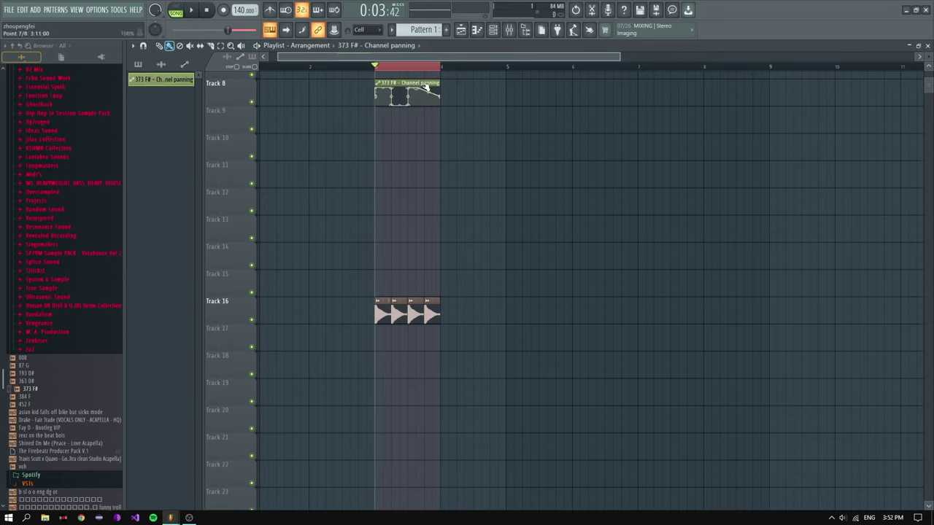
drag(433, 89, 436, 93)
key(ctrl+z)
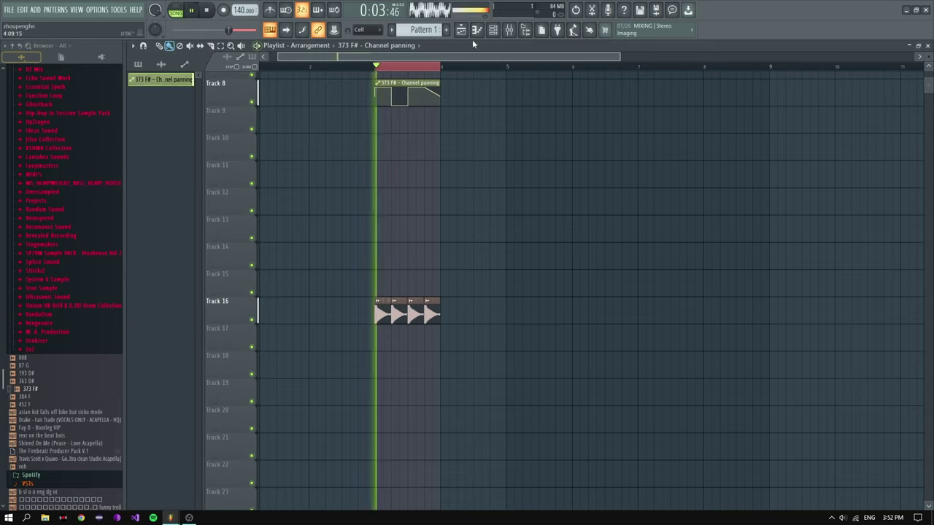
Step: Clear the time selection and move the panning automation clip to Track 15, directly above the 373 F# clips
click(381, 71)
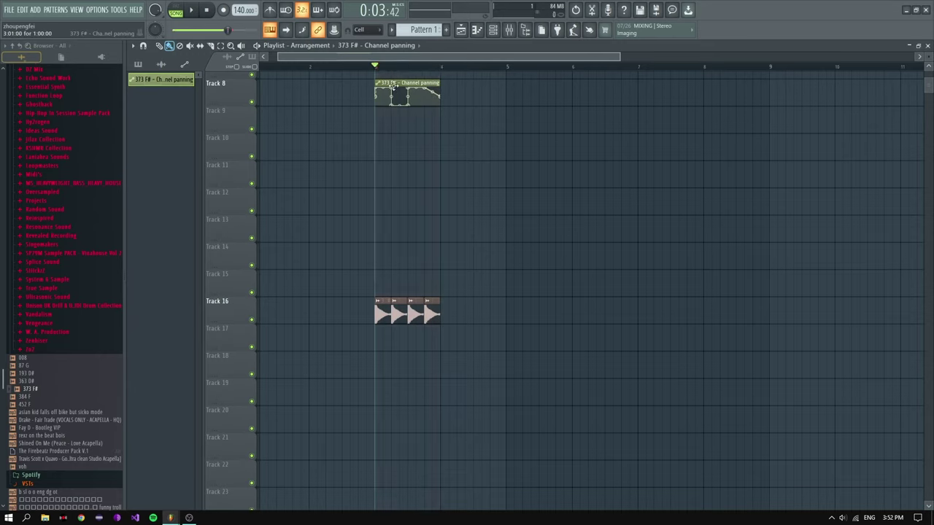
drag(394, 86, 398, 285)
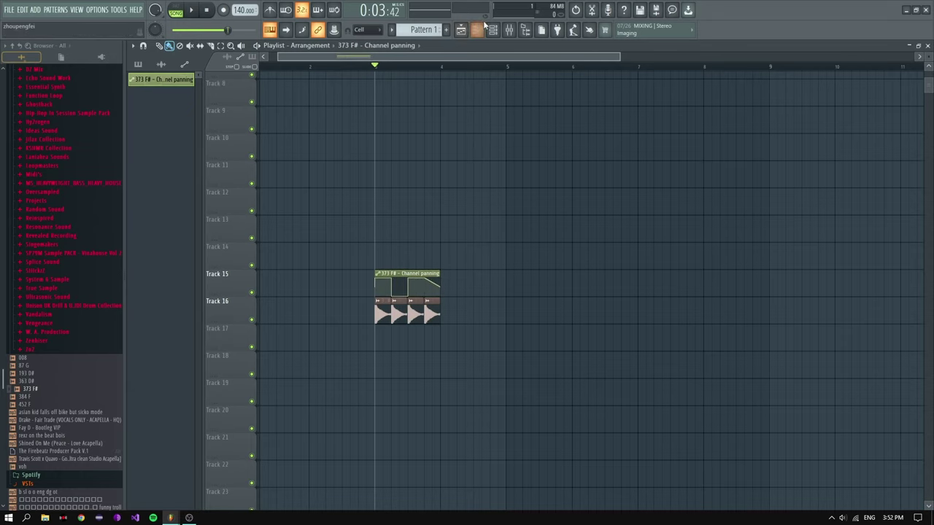
Step: Add the 373 F# sample as a new channel below Sampler in the channel rack and open its piano roll
click(477, 31)
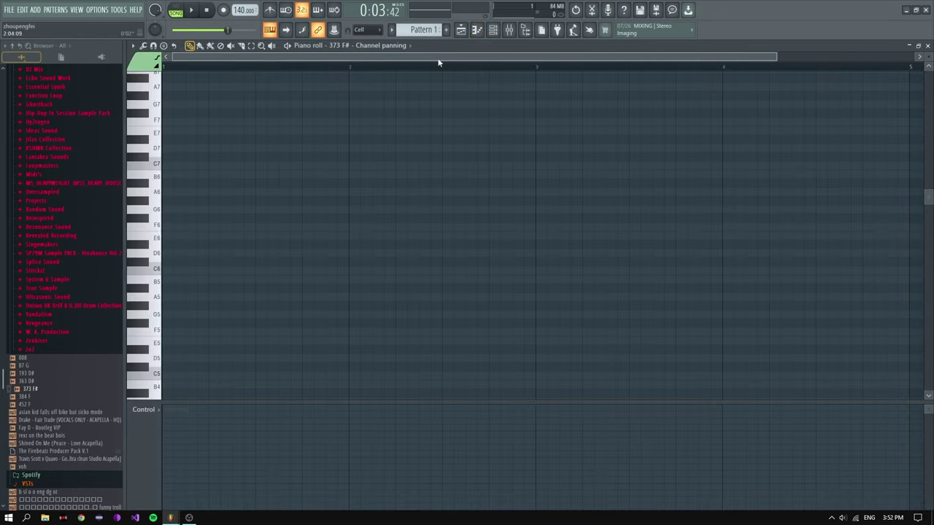
click(493, 30)
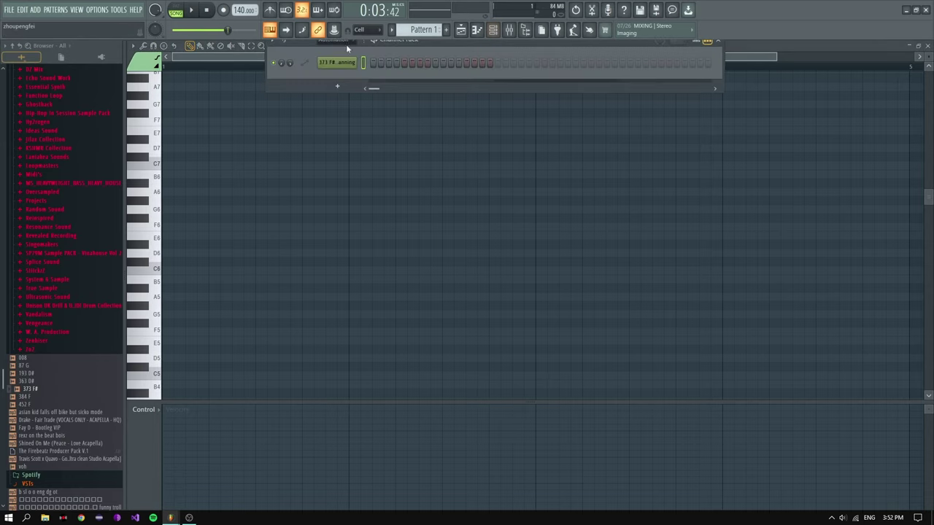
drag(30, 389, 342, 77)
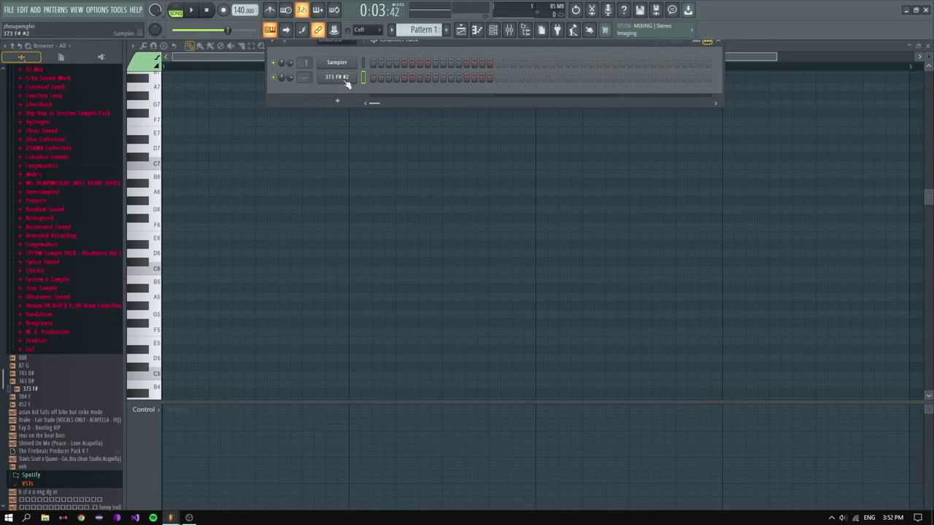
right_click(356, 76)
click(379, 78)
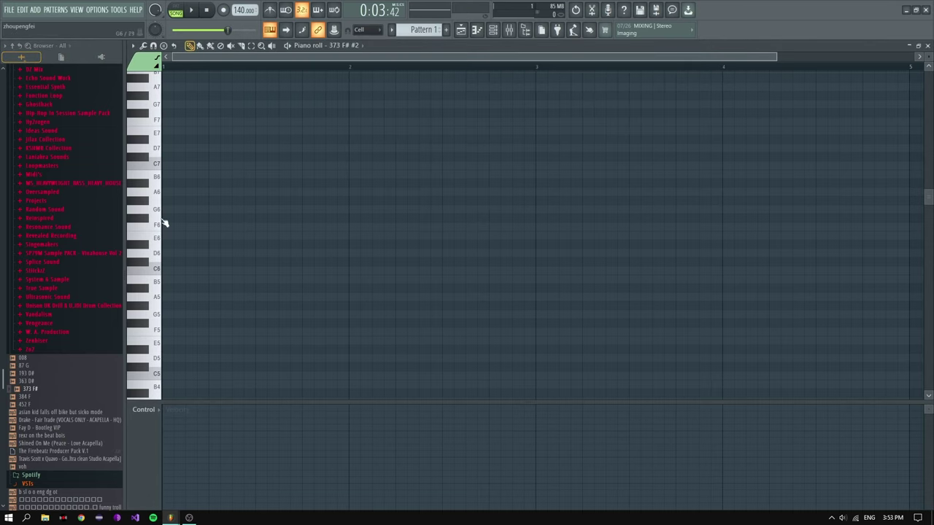
Step: Draw a C4 note at the start of bar 1 and lengthen it to four steps
scroll(175, 219, down, 3)
scroll(162, 288, up, 3)
click(168, 270)
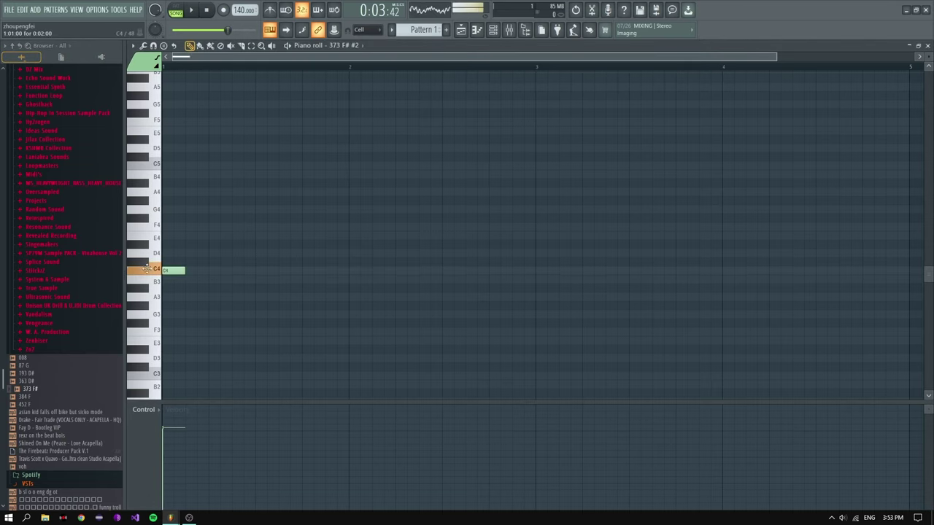
drag(175, 270, 202, 270)
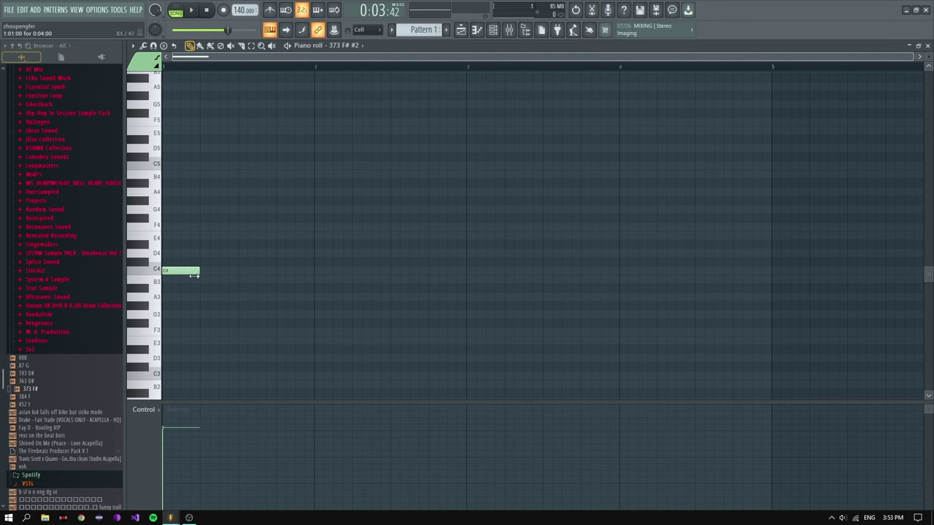
Step: Show note pan in the control lane, pan the C4 note fully right and add an adjoining C4 note panned fully left
click(476, 29)
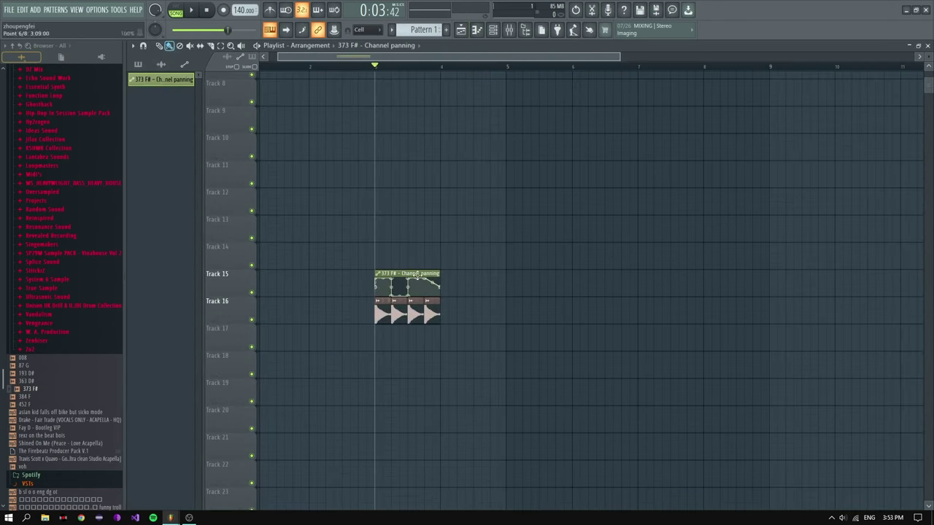
click(483, 34)
click(149, 412)
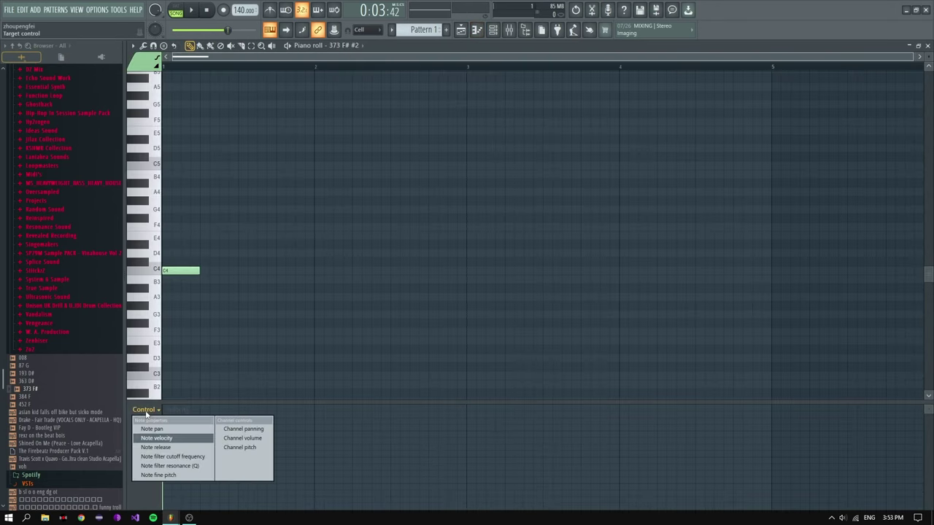
click(166, 432)
drag(168, 442, 170, 410)
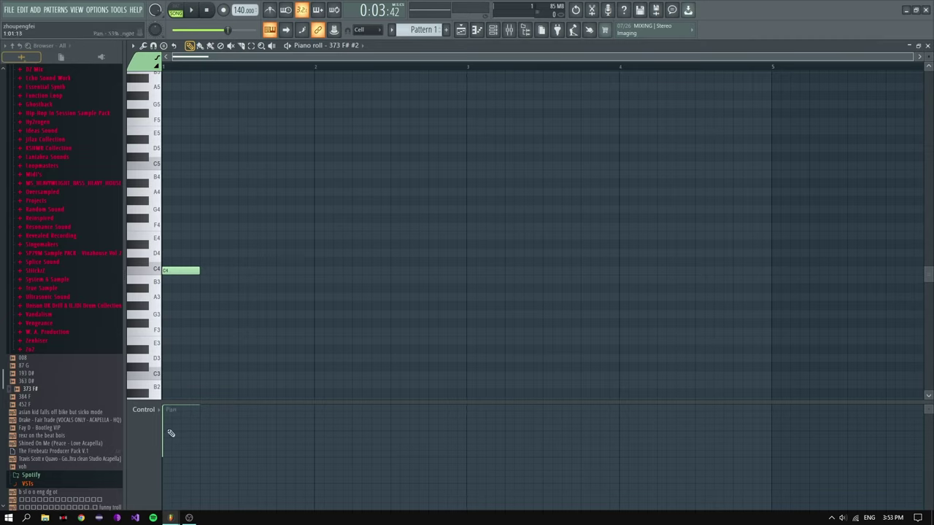
click(204, 275)
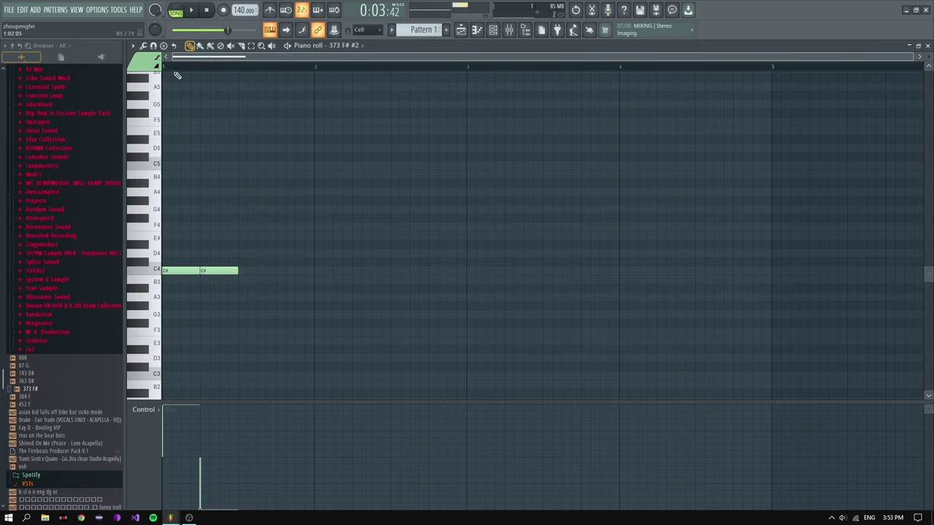
Step: Audition the two C4 notes and transpose both up one octave to C5
click(288, 46)
key(space)
drag(255, 264, 124, 268)
key(ctrl+Up)
Step: Play Pattern 1 repeatedly to hear the two C5 notes panned to opposite sides
key(space)
key(space)
click(255, 277)
key(space)
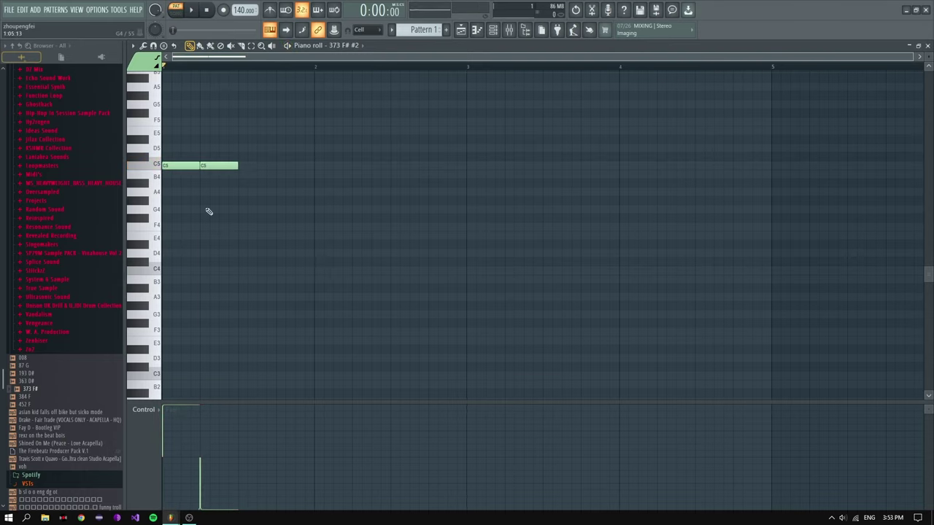
key(space)
key(space)
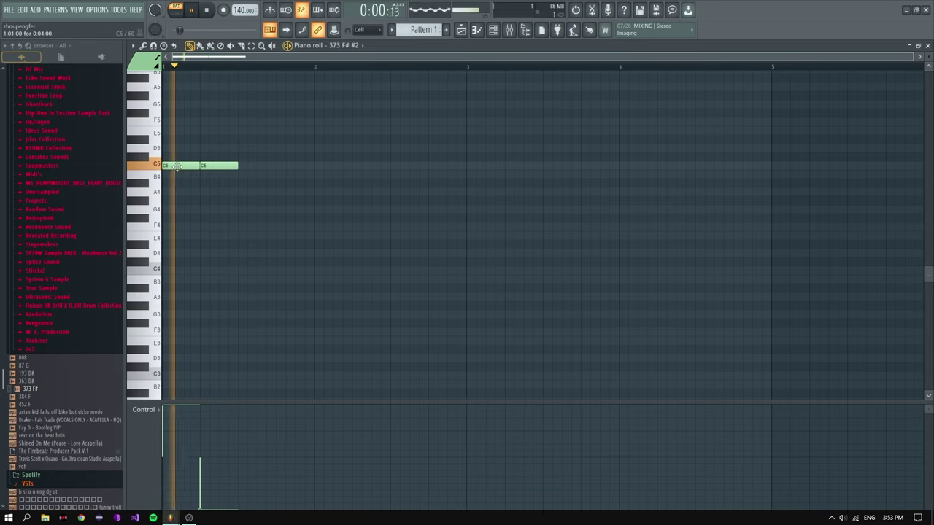
key(space)
key(space)
key(space)
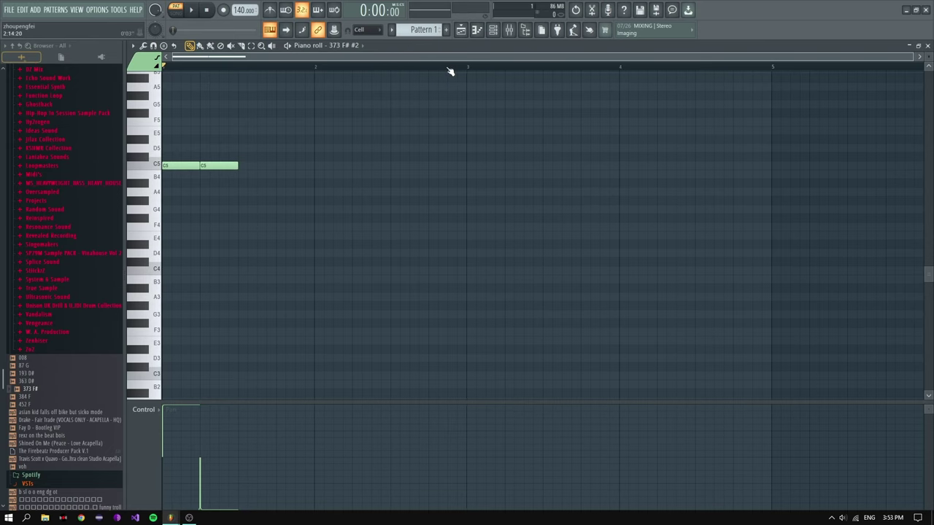
Step: Return to the playlist and delete the panning automation clip together with the four 373 F# clips
click(472, 29)
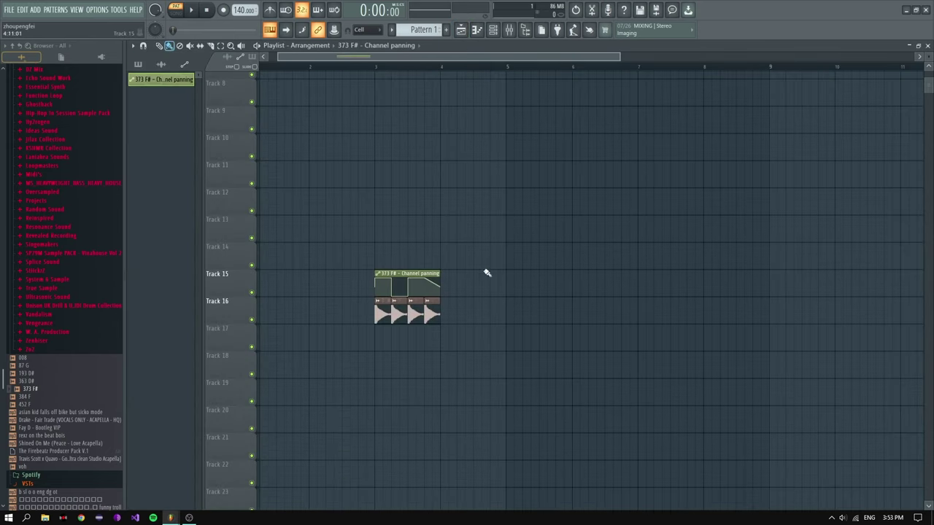
scroll(269, 205, down, 2)
drag(328, 214, 382, 319)
key(Delete)
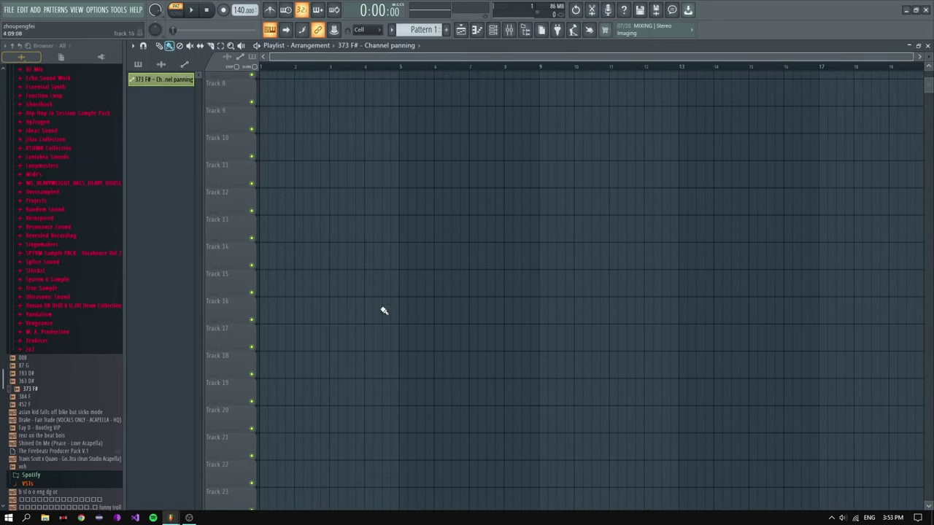
Step: Start a new empty project in place of the current one
click(10, 13)
click(20, 21)
click(478, 288)
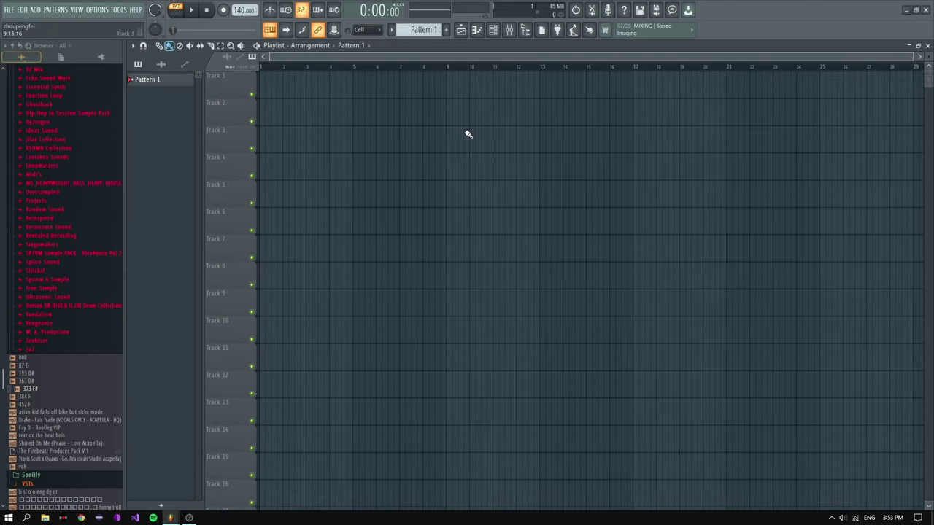
Step: Look at the mixer with Insert 8 selected and return to the empty playlist
scroll(32, 141, up, 6)
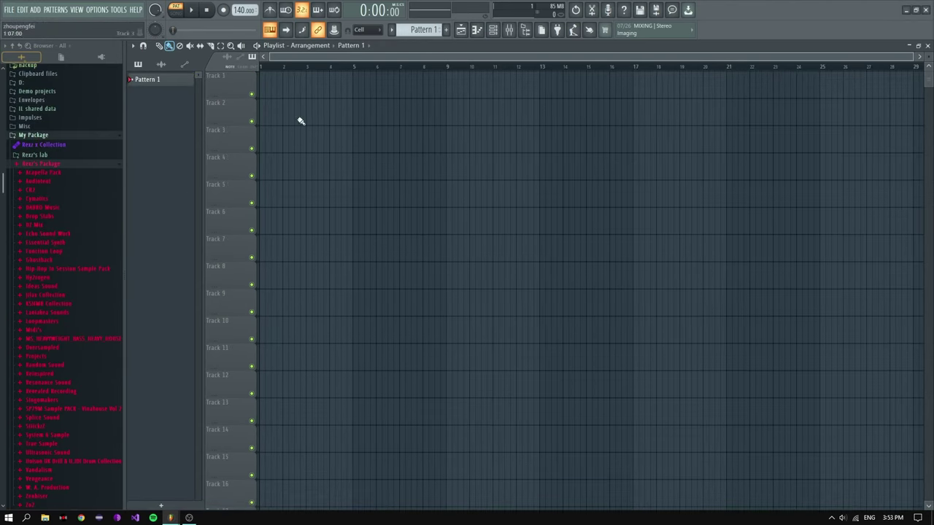
click(509, 29)
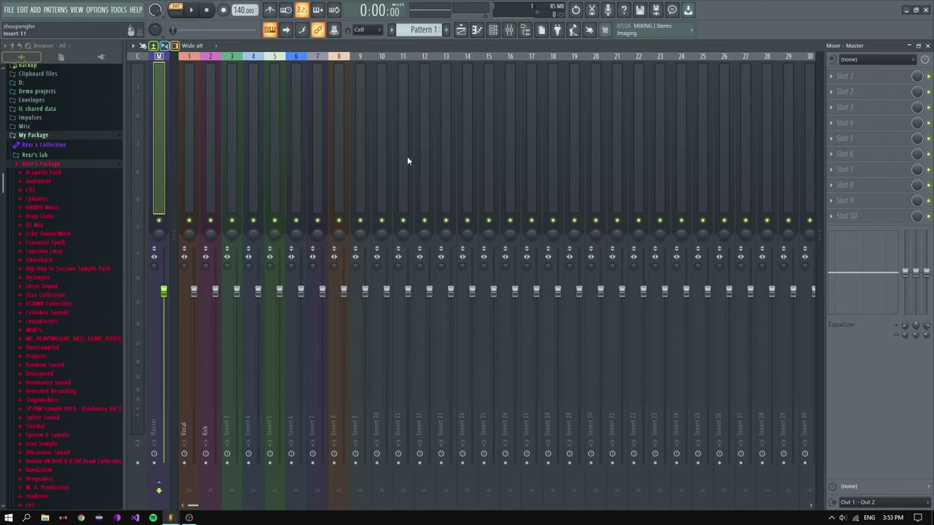
click(344, 110)
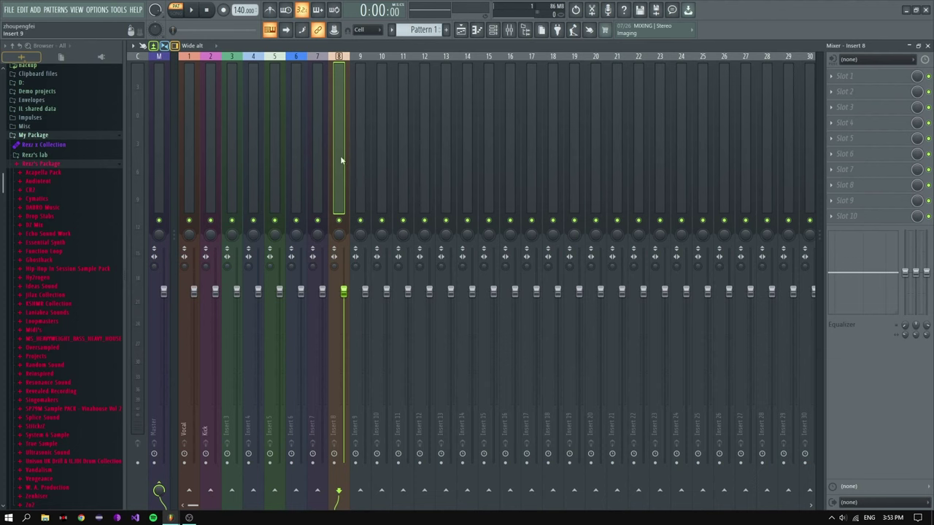
click(460, 29)
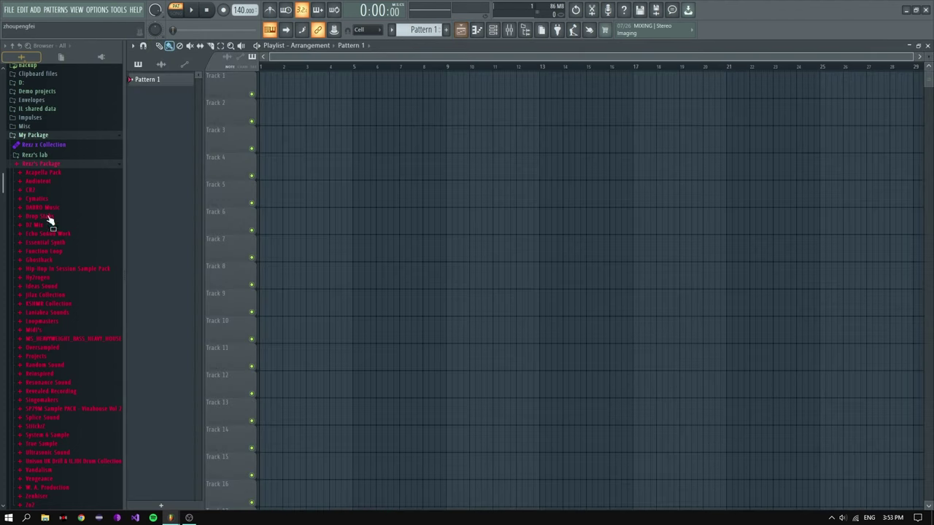
Step: Find the 云与海 - 阿YueYue acapella in the package's Acapella Pack, under Acapella From Requesters, and place it on Track 5 from bar 1
scroll(34, 207, down, 5)
scroll(34, 207, up, 4)
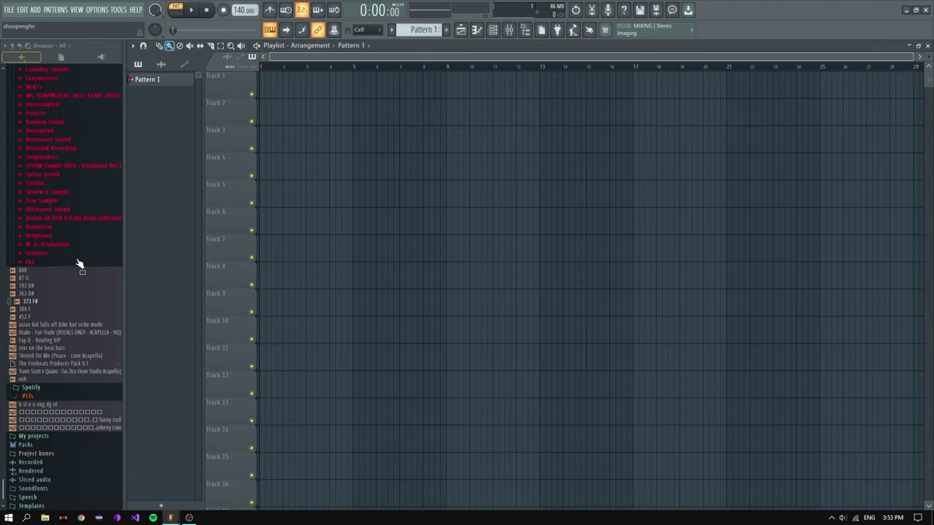
scroll(61, 279, up, 2)
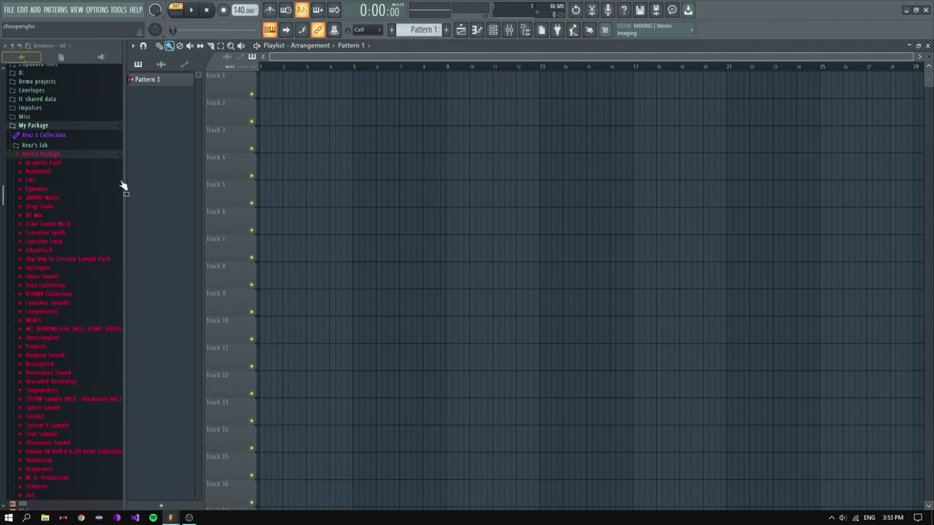
scroll(45, 219, up, 3)
click(42, 245)
key(space)
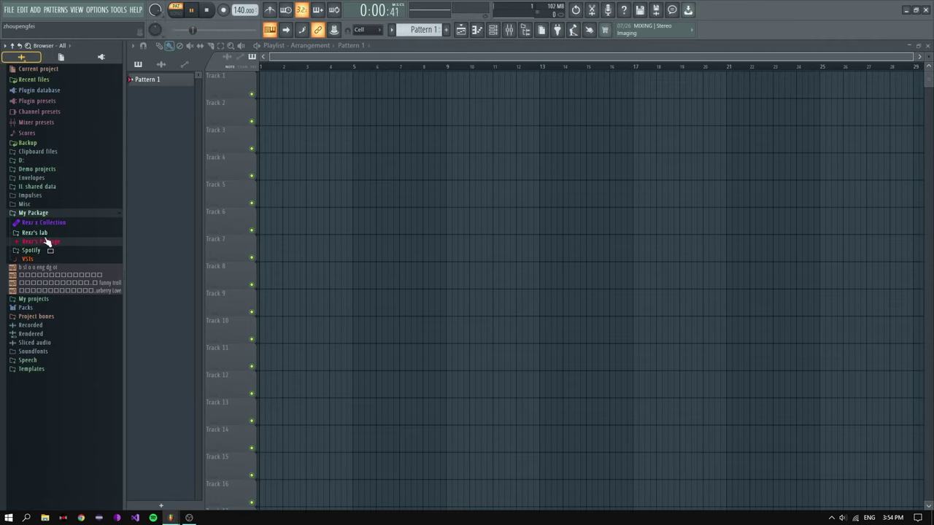
click(46, 224)
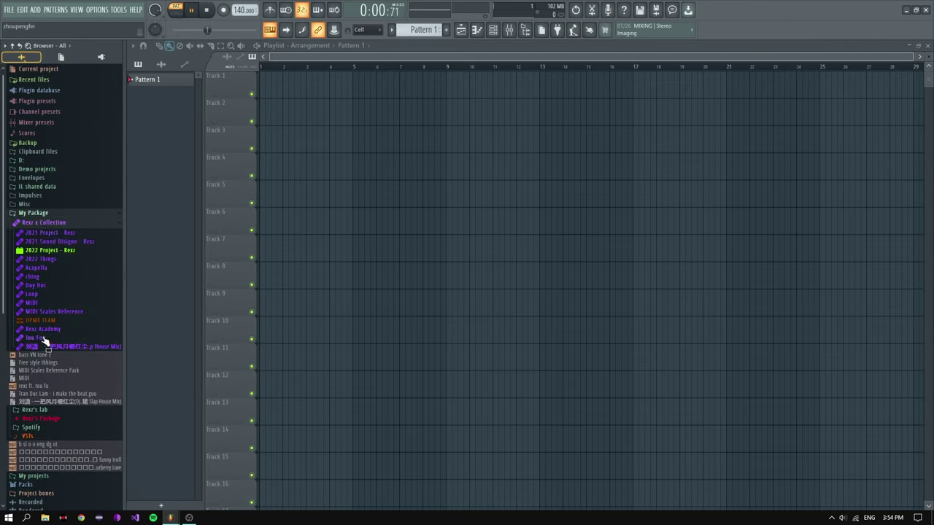
click(42, 419)
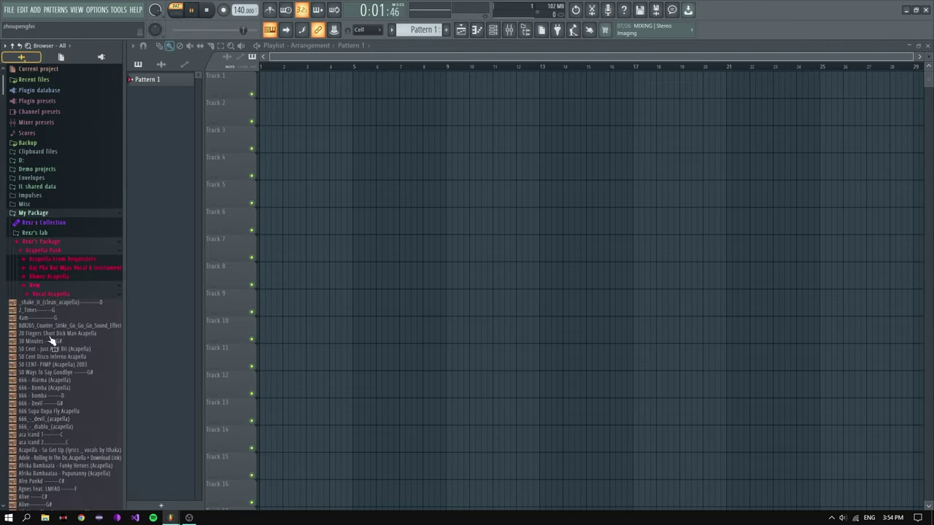
click(48, 261)
drag(52, 272, 408, 196)
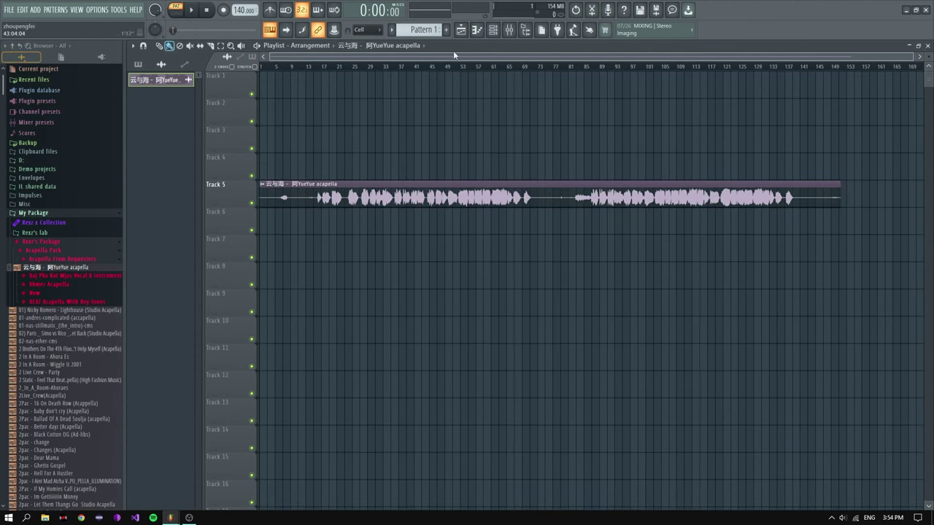
Step: View the acapella clip's channel settings, the channel rack and the mixer, and return to the playlist
scroll(314, 180, up, 3)
double_click(394, 190)
scroll(496, 219, up, 5)
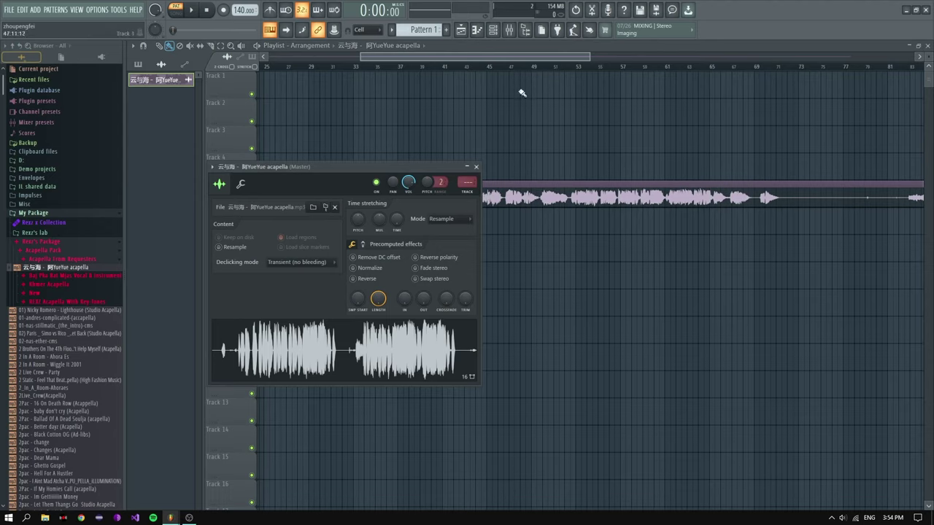
click(509, 29)
click(465, 29)
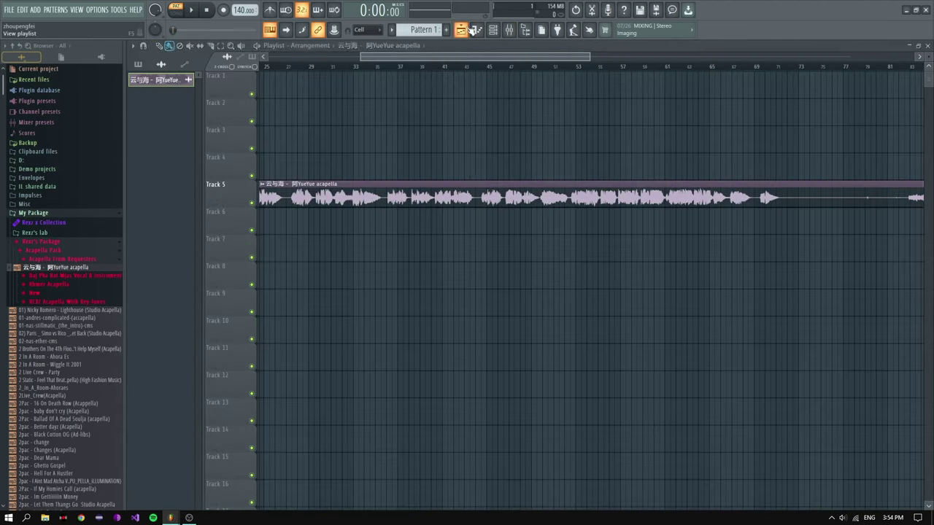
double_click(462, 183)
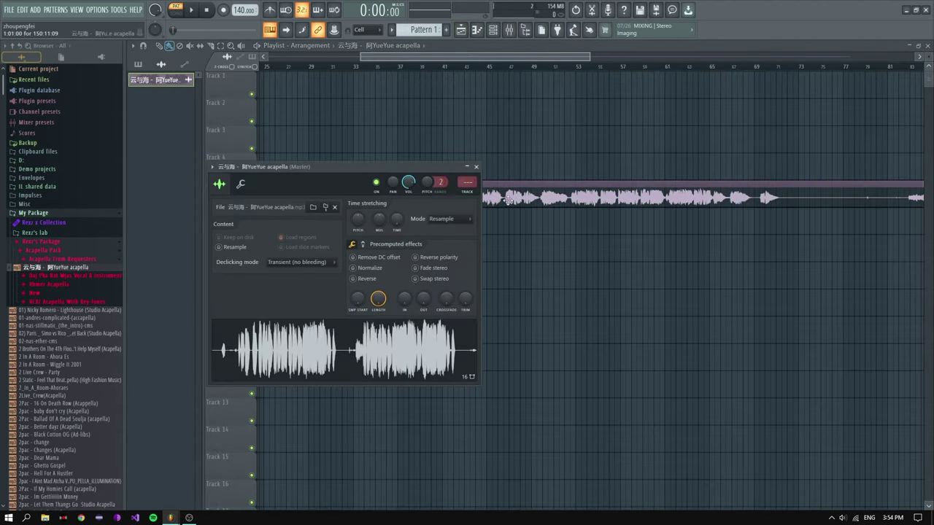
click(493, 29)
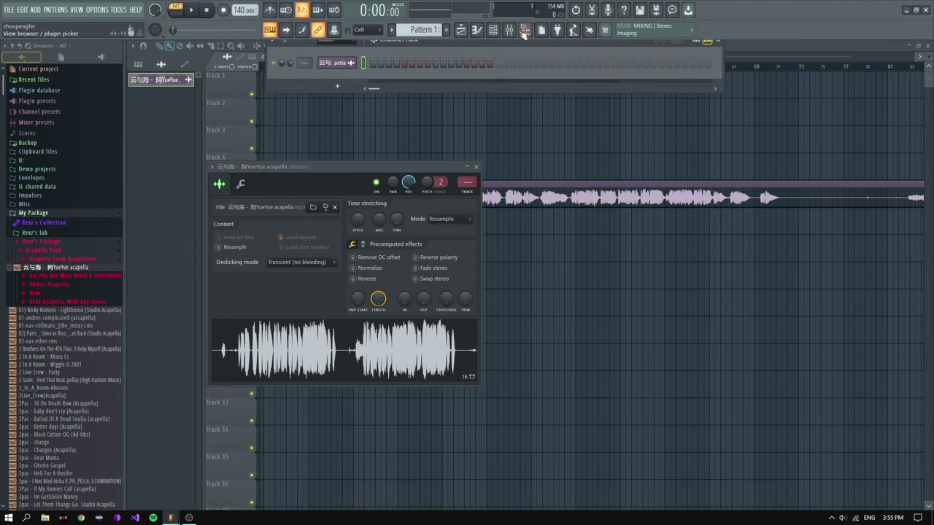
click(509, 30)
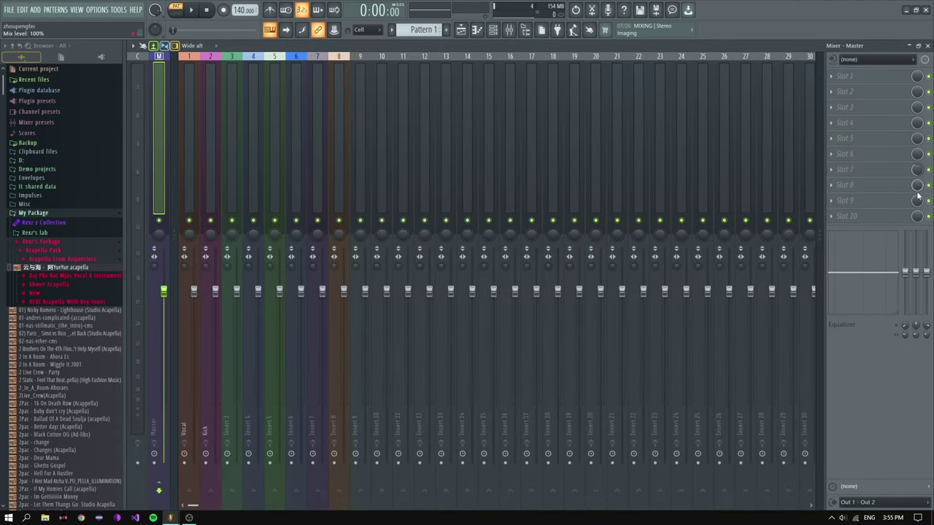
key(F5)
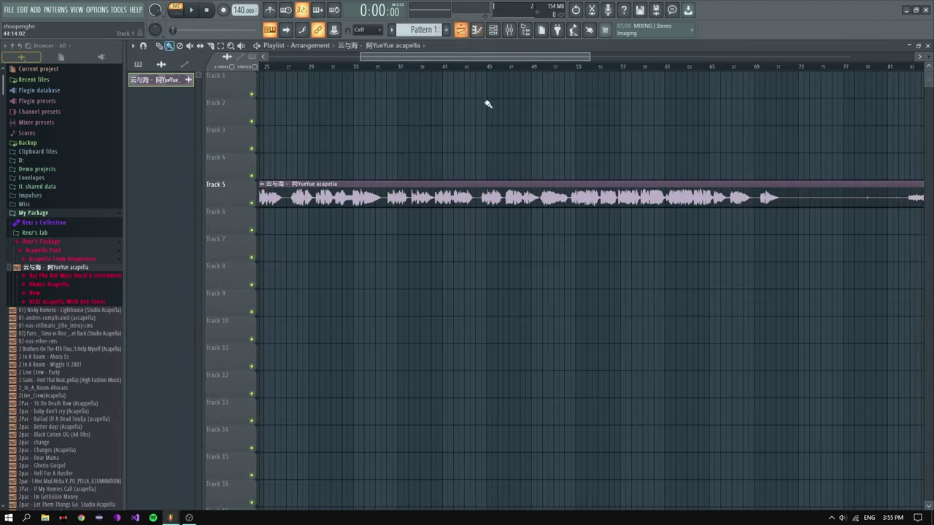
Step: Reopen the acapella clip's channel settings and route the channel to mixer insert 3
scroll(295, 199, right, 10)
scroll(295, 199, up, 3)
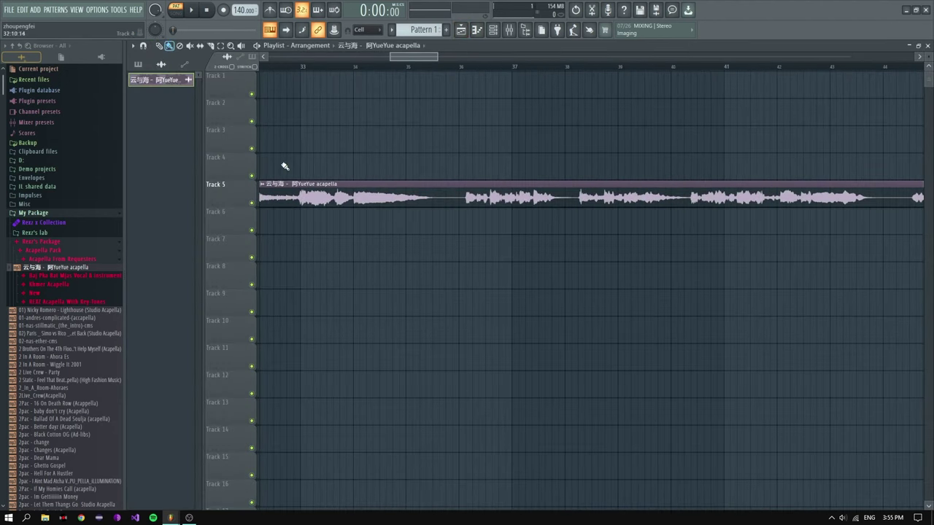
scroll(301, 146, left, 1)
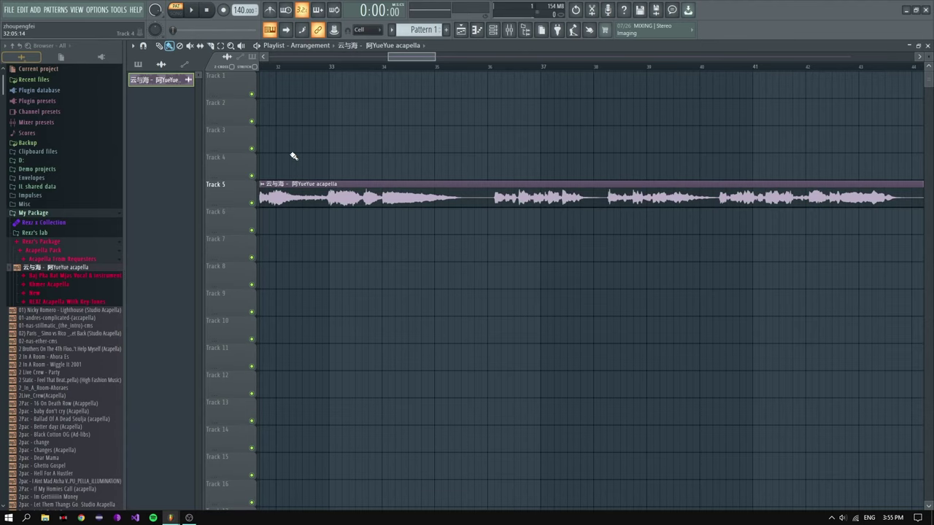
scroll(298, 156, down, 3)
scroll(299, 156, up, 3)
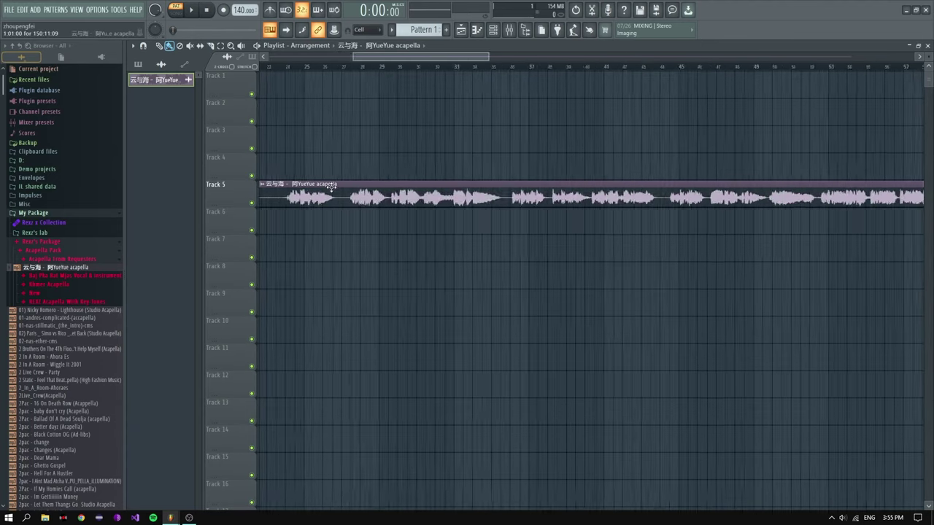
scroll(328, 188, down, 4)
double_click(533, 184)
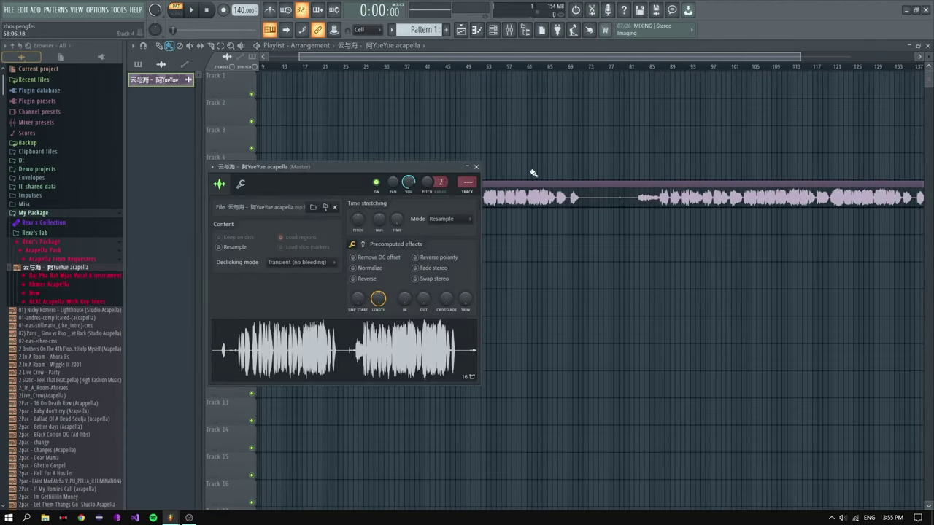
click(467, 192)
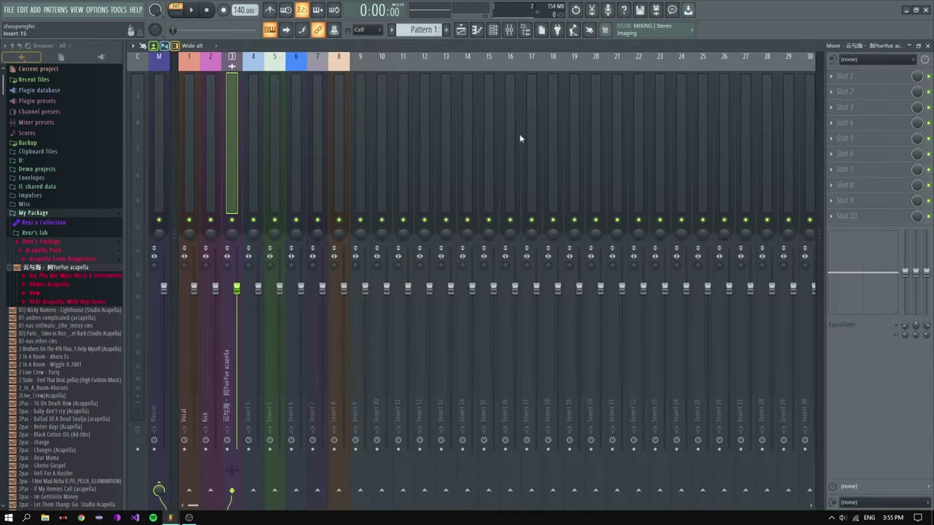
Step: Load Fruity Peak Controller into slot 4 of the acapella's mixer insert and adjust its peak base level
click(850, 124)
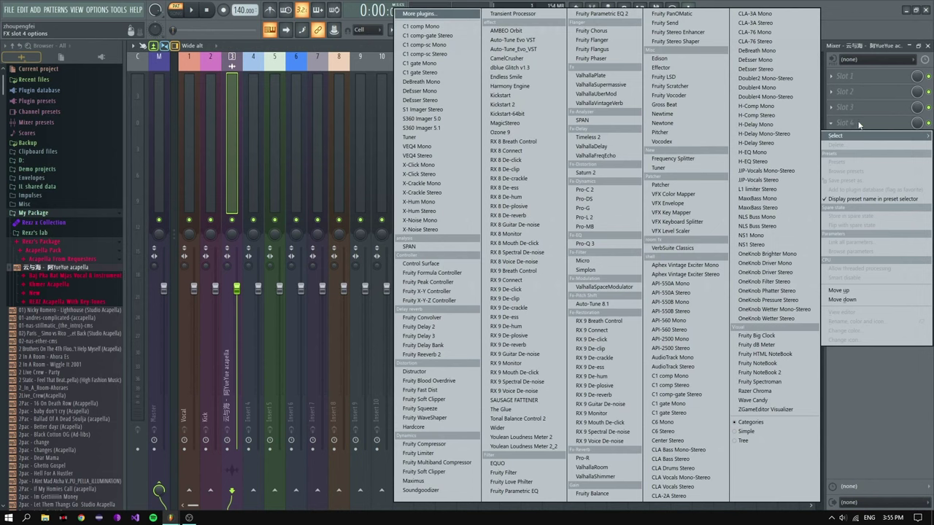
click(429, 282)
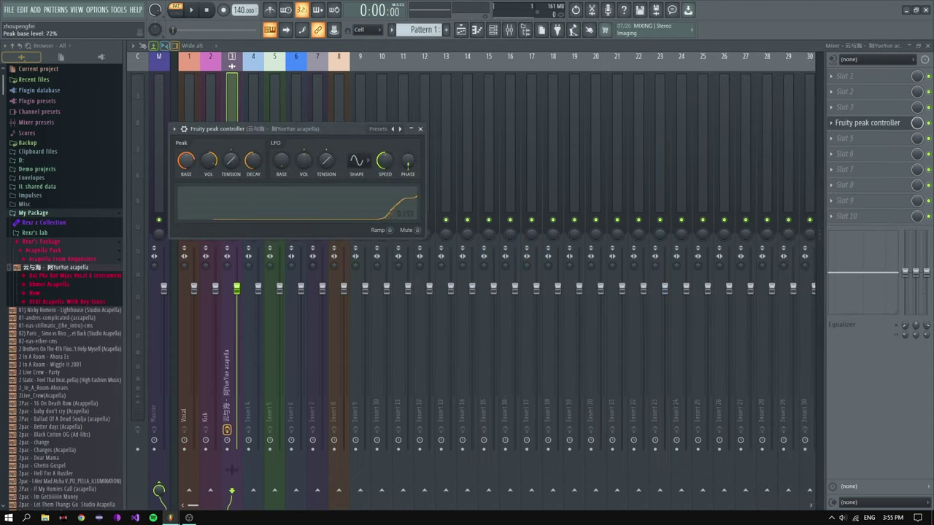
drag(186, 160, 186, 179)
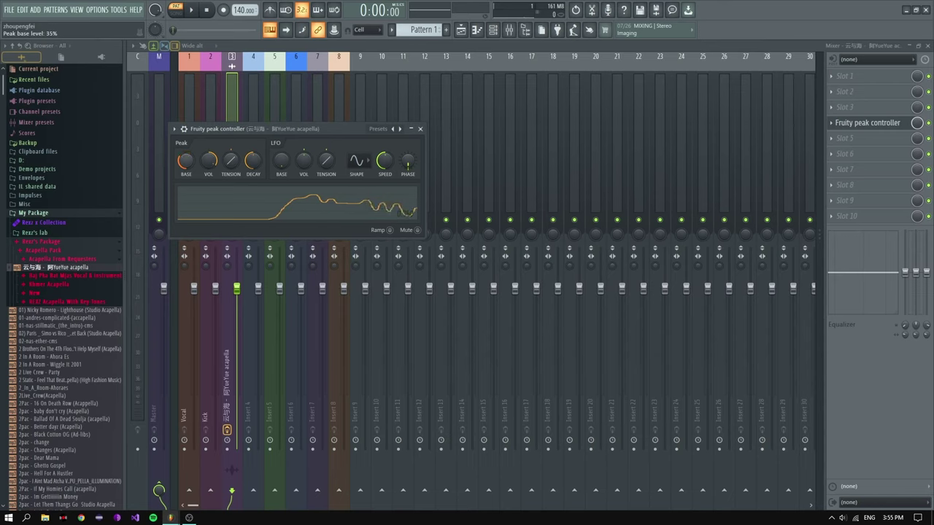
drag(186, 179, 186, 160)
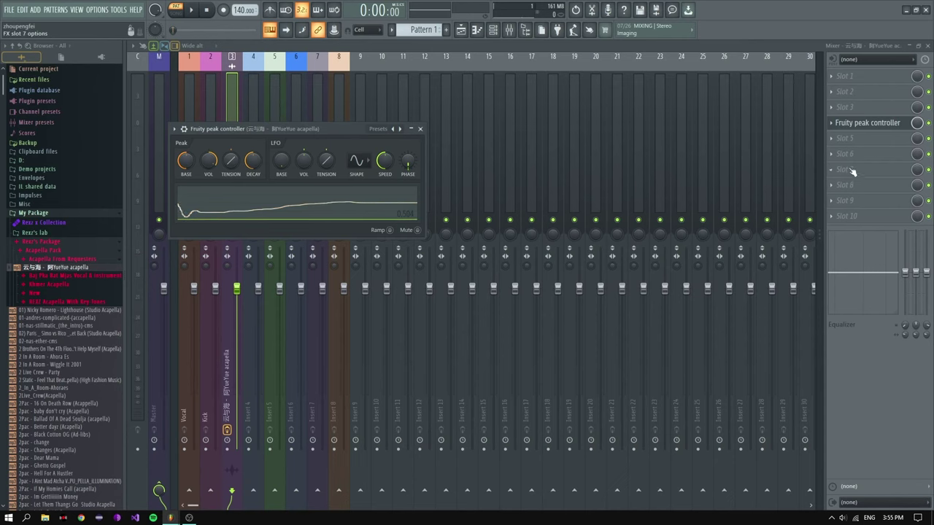
Step: Load ValhallaVintageVerb into slot 6 of the acapella's insert and set its decay to 2.46 s and mix to 26.8 %
click(857, 160)
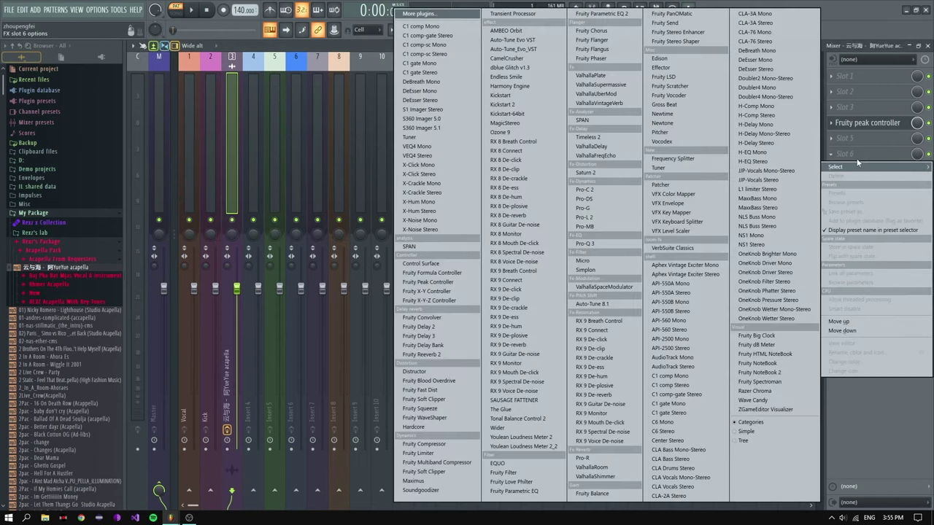
click(622, 106)
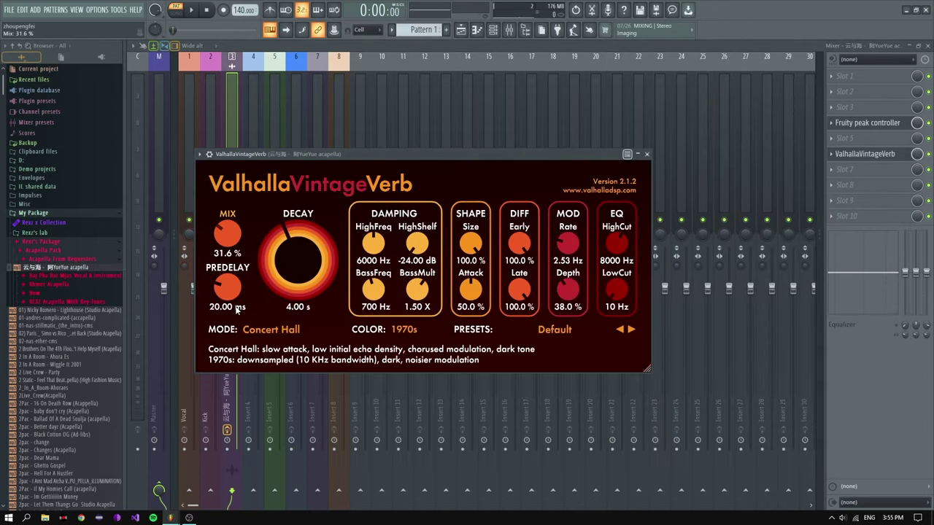
drag(226, 250, 281, 267)
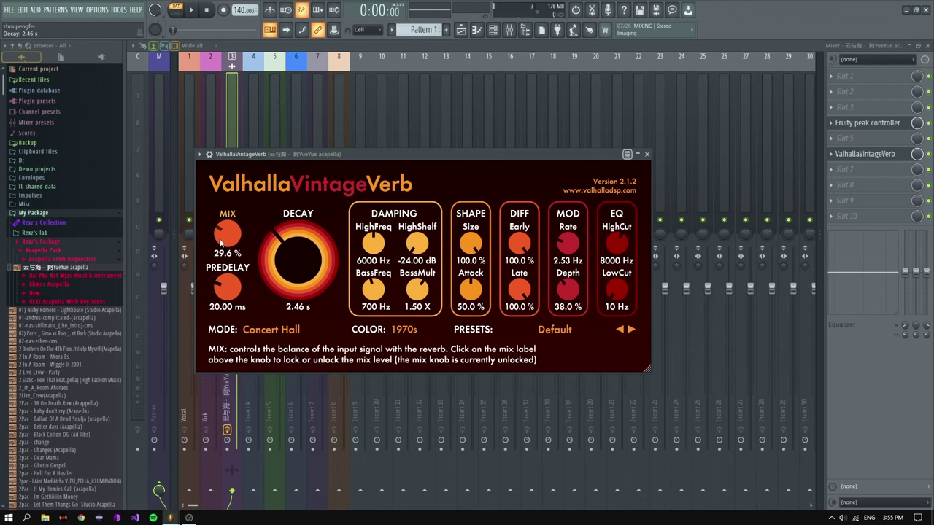
drag(220, 244, 221, 252)
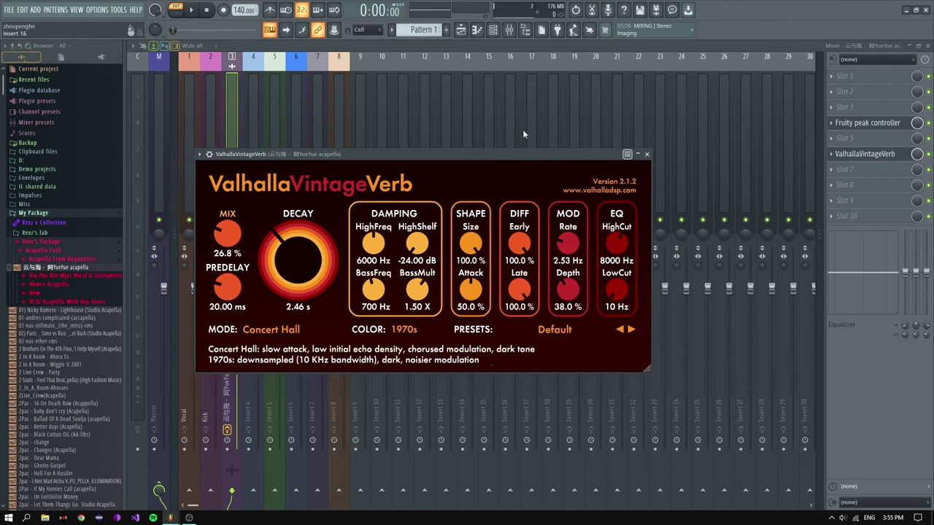
Step: Play the acapella in the playlist from about bar 15 and watch its signal in the mixer
click(461, 31)
click(461, 30)
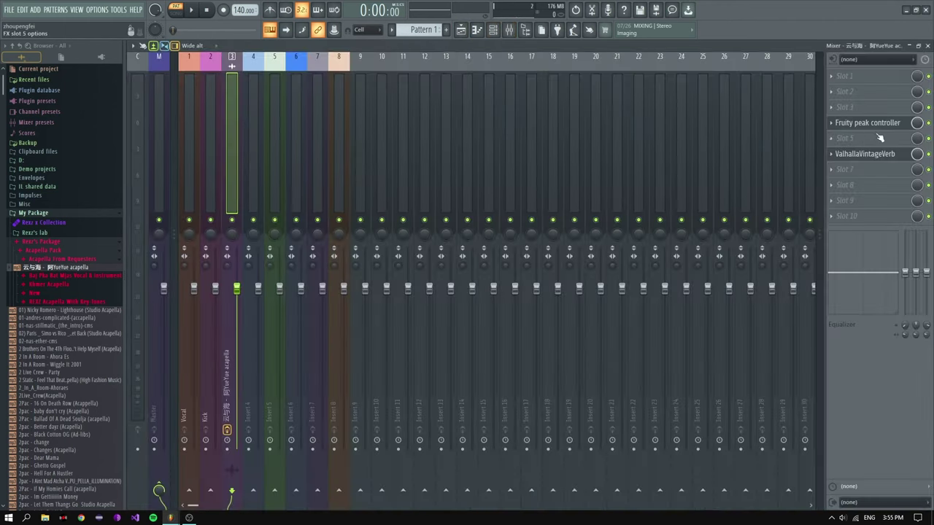
click(461, 30)
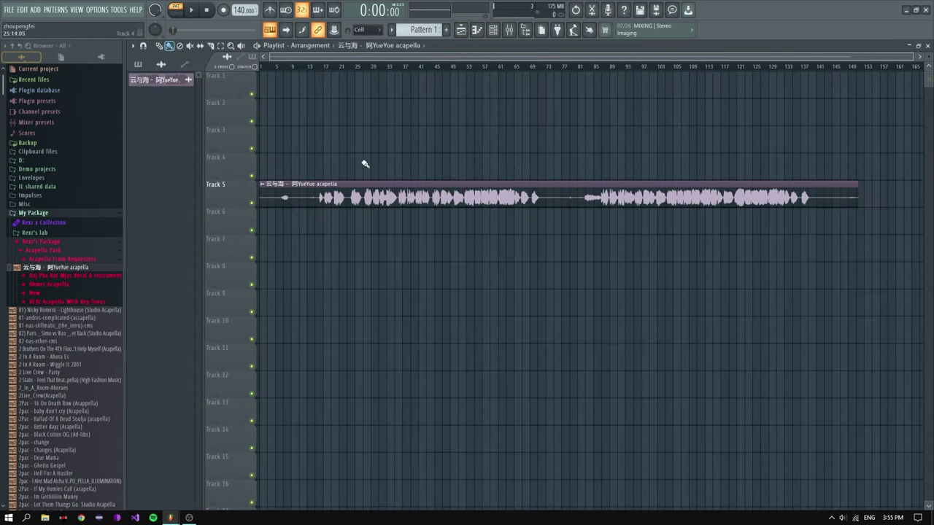
drag(312, 67, 321, 126)
key(space)
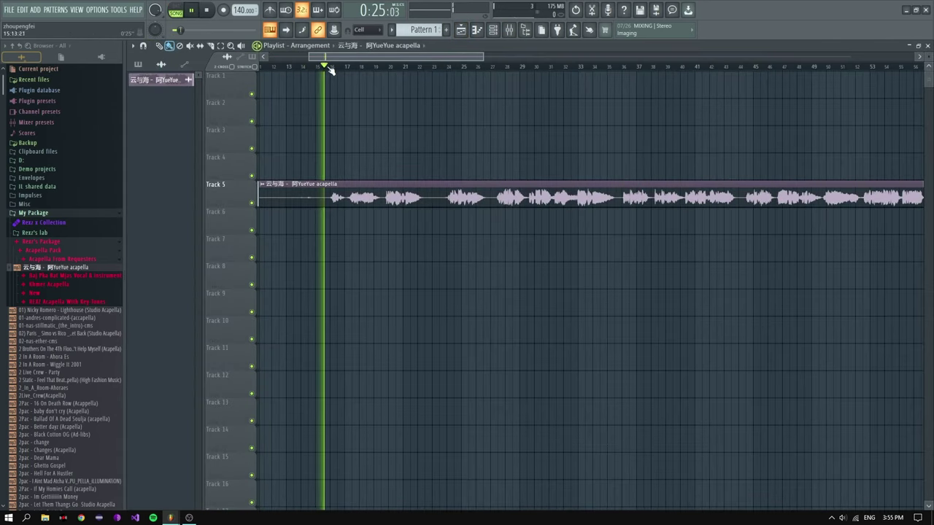
key(F9)
key(space)
Step: Return to the playlist and play the acapella from about bar 19
key(F5)
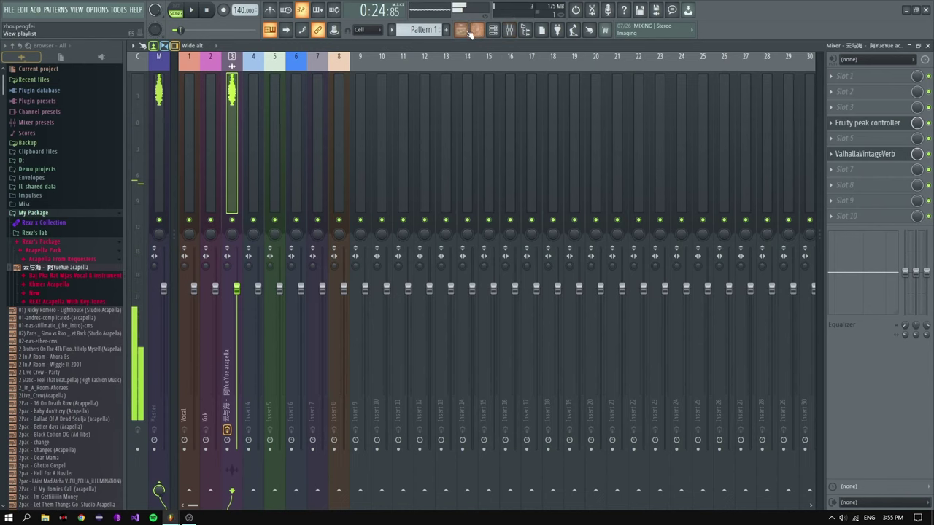
click(387, 68)
key(space)
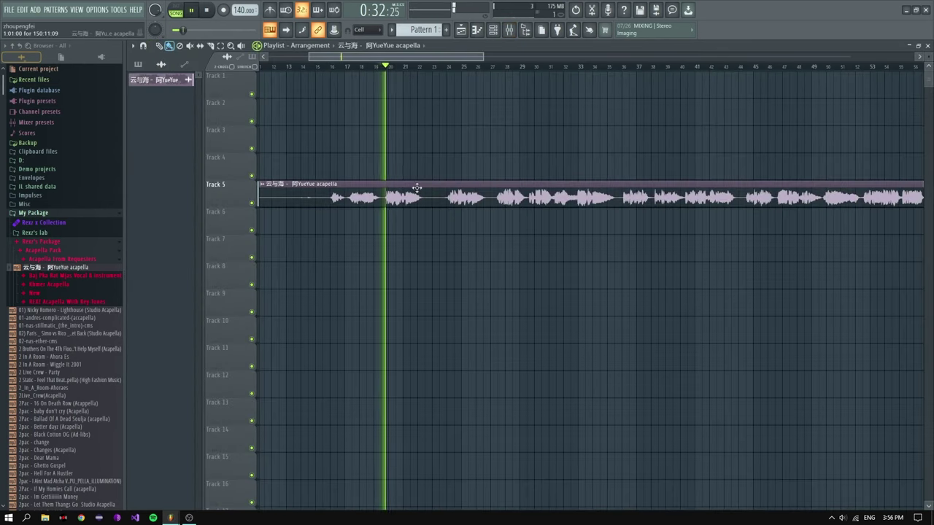
Step: Reduce the acapella's ValhallaVintageVerb decay to 1.66 s and its mix to 20.8 % in the mixer
scroll(492, 138, down, 1)
click(508, 30)
key(space)
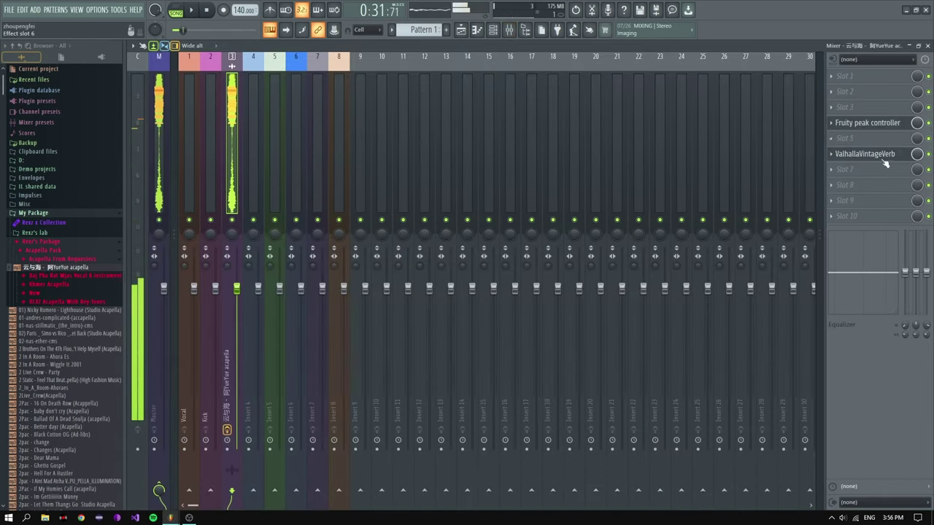
click(889, 158)
scroll(302, 254, down, 4)
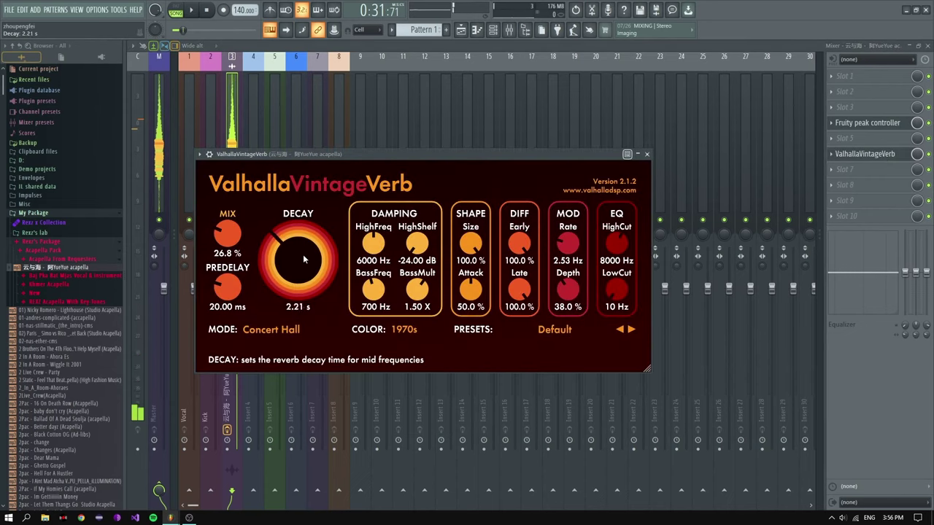
scroll(223, 241, down, 3)
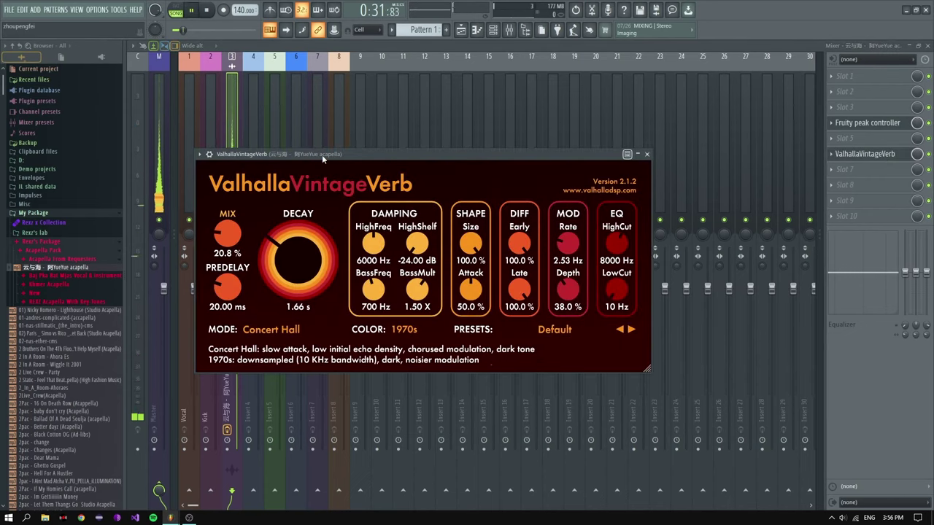
Step: Play the acapella with the adjusted reverb and slightly lower the volume fader of its mixer insert
key(space)
click(849, 59)
click(851, 78)
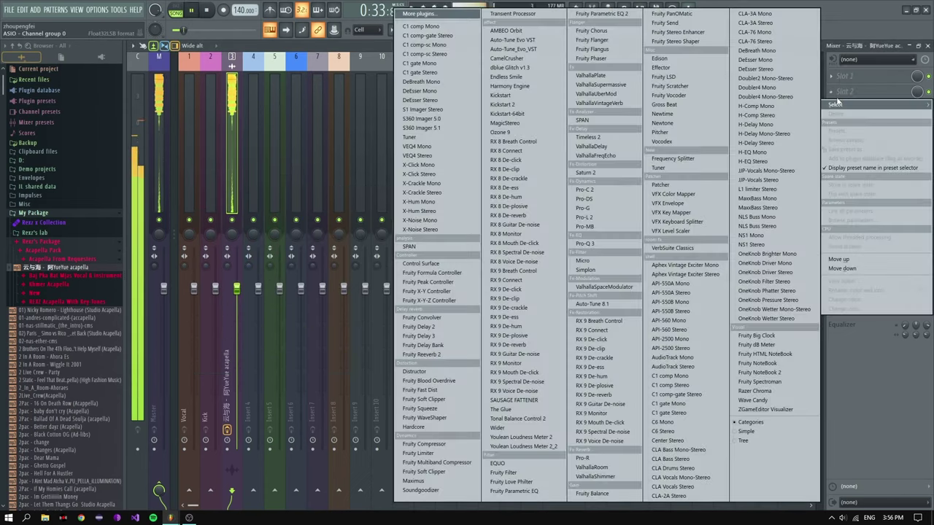
click(786, 99)
key(space)
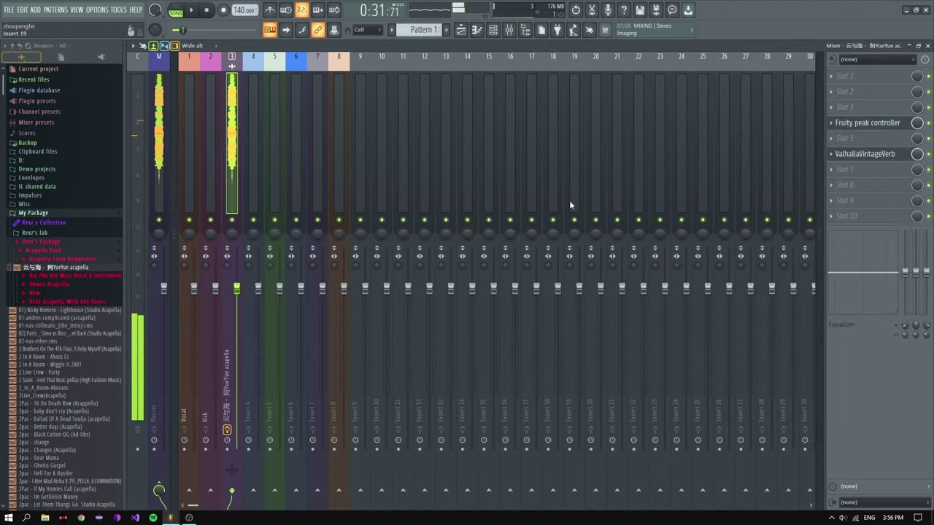
drag(240, 290, 243, 304)
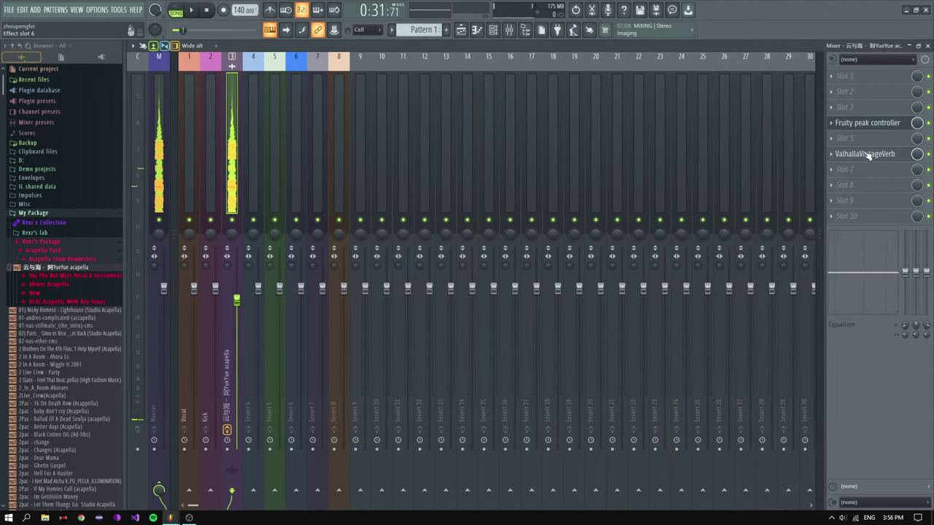
right_click(917, 154)
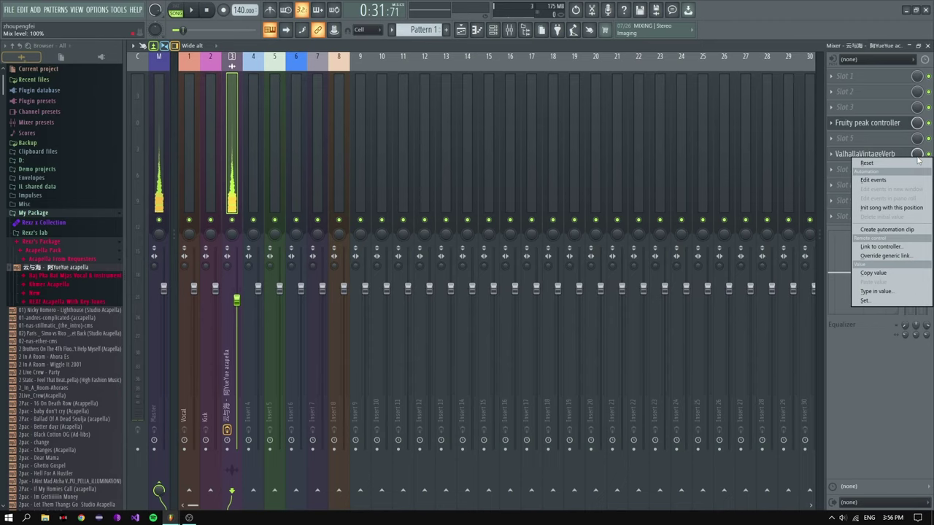
click(882, 247)
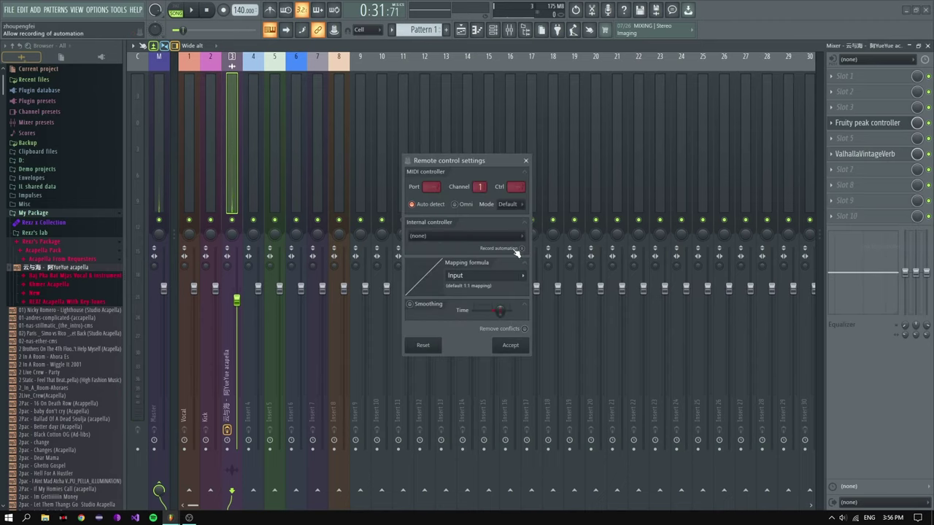
click(525, 160)
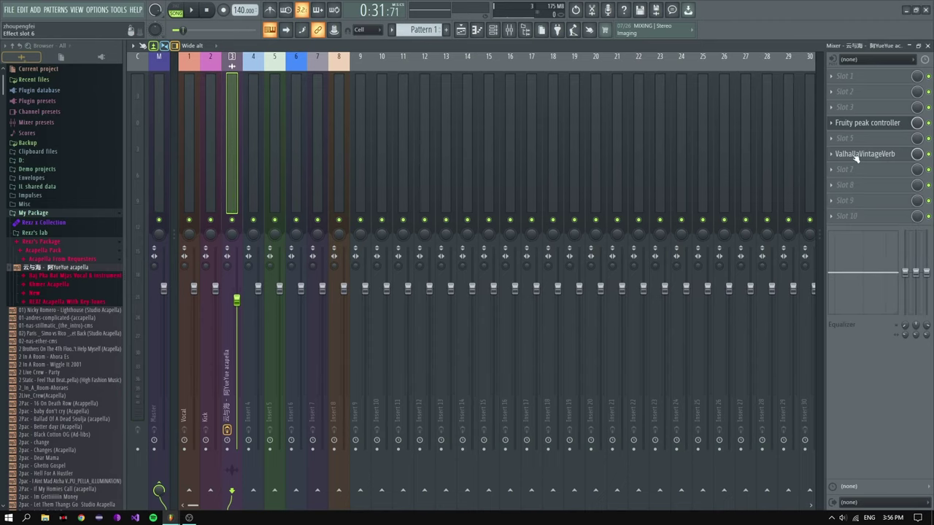
right_click(917, 154)
key(Escape)
Step: Link the mix level of the ValhallaVintageVerb slot to the internal controller Peak ctrl - Peak with the Inverted mapping formula
right_click(919, 154)
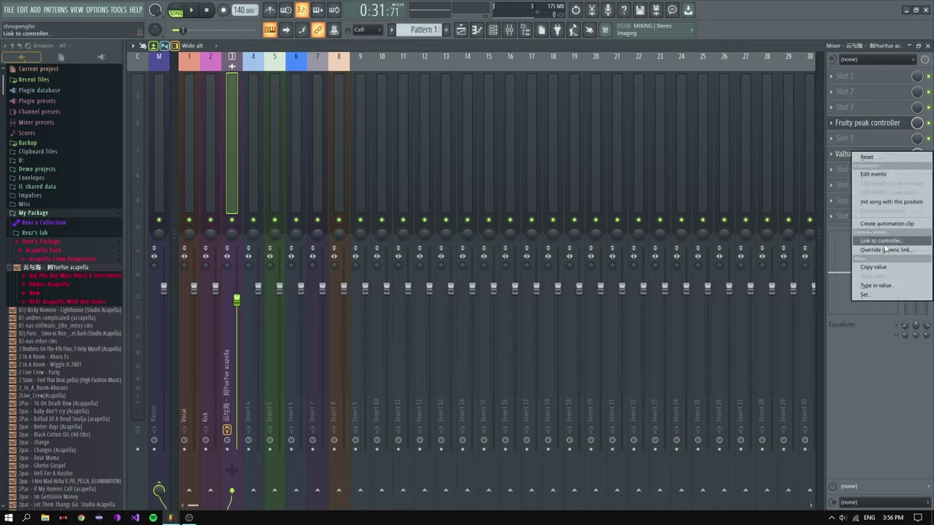
click(887, 241)
drag(429, 220, 413, 212)
click(412, 228)
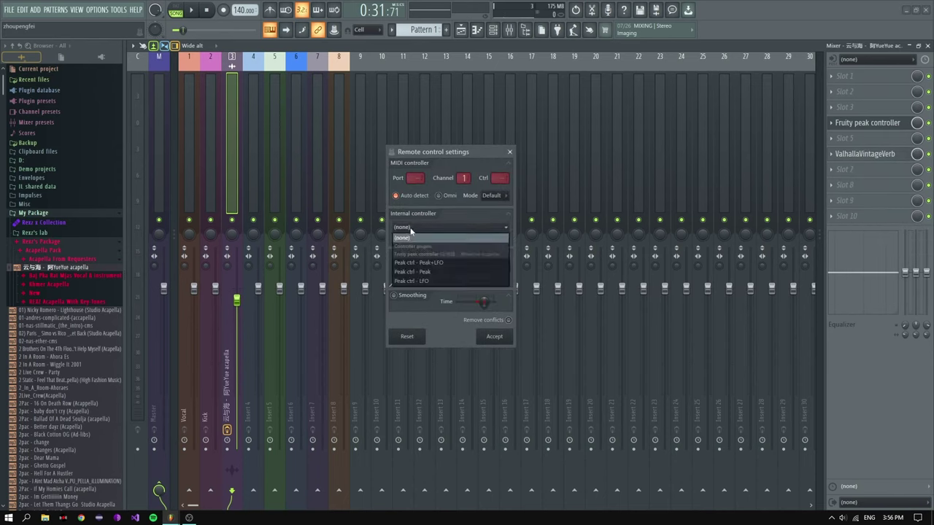
click(430, 274)
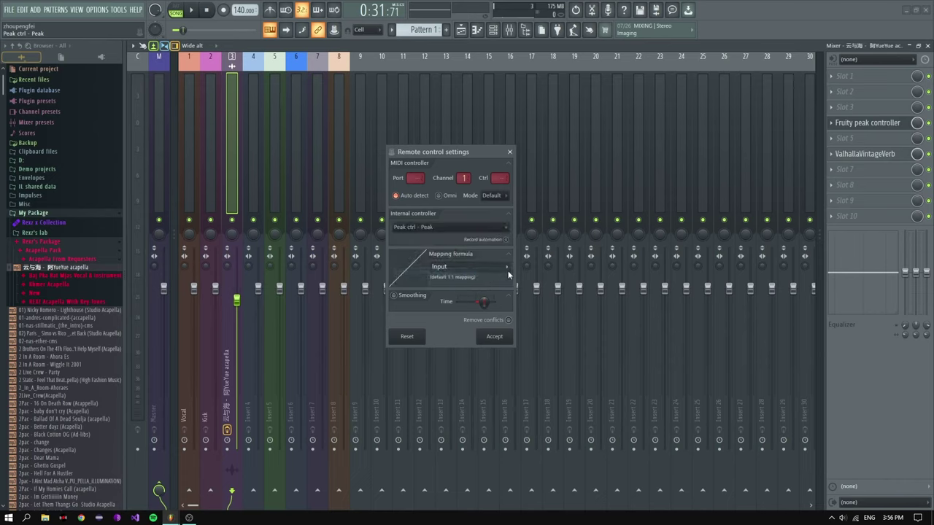
click(508, 269)
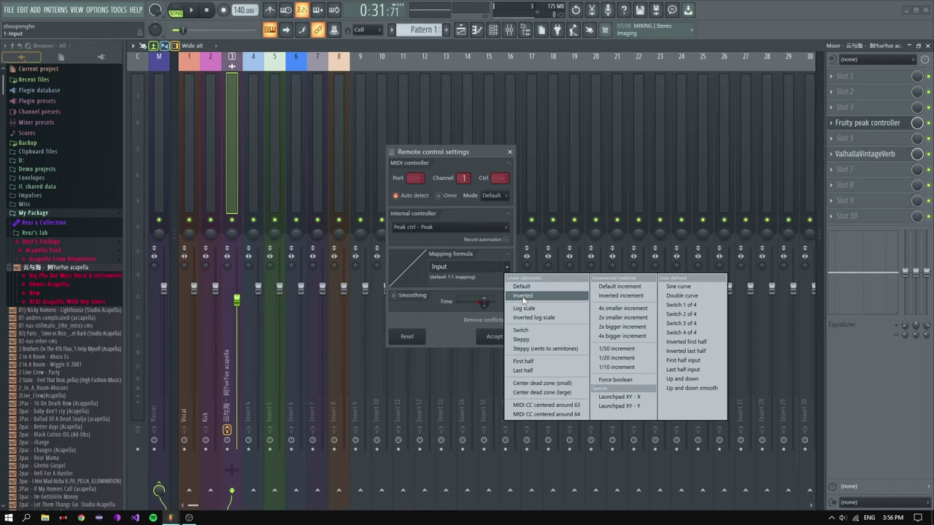
click(522, 296)
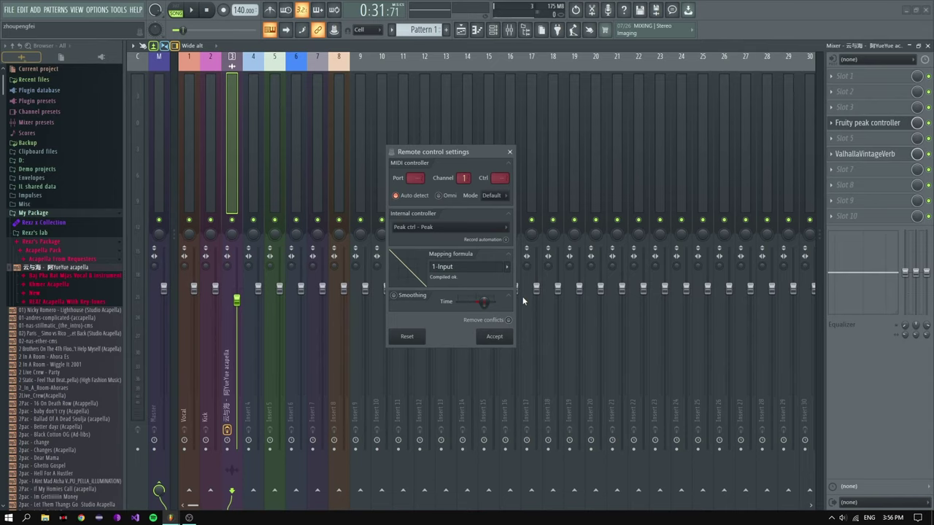
click(493, 337)
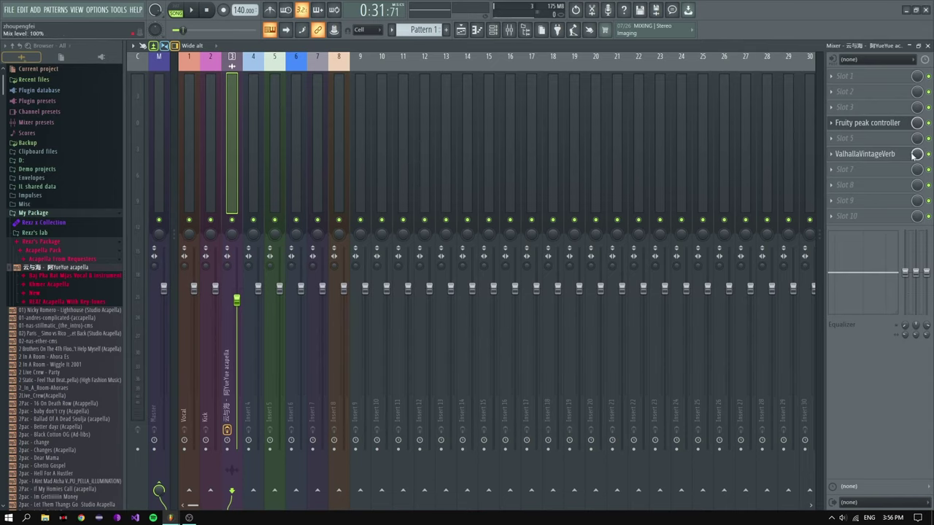
Step: Play the acapella with Fruity peak controller open, set its peak base level to 32%, and close the plugin
click(868, 122)
key(space)
mouse_move(192, 162)
mouse_down()
mouse_move(192, 176)
mouse_move(191, 164)
mouse_up()
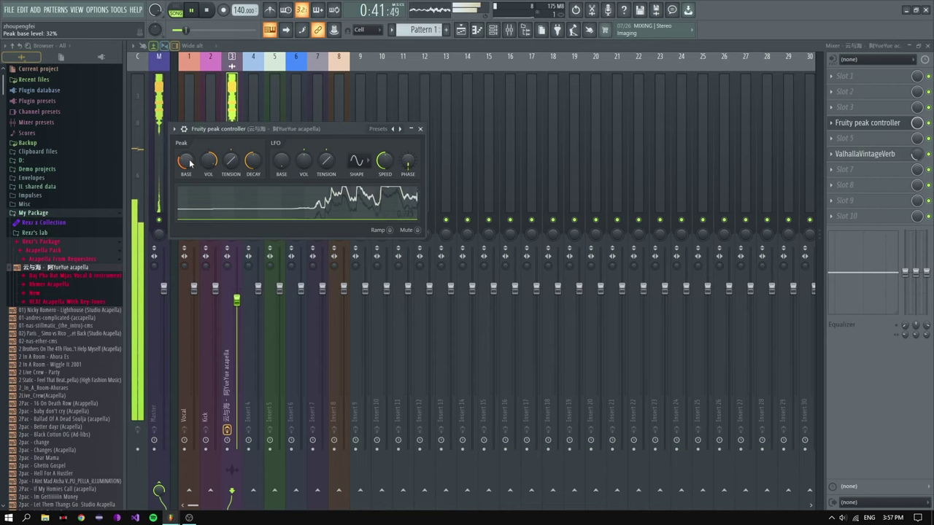
key(space)
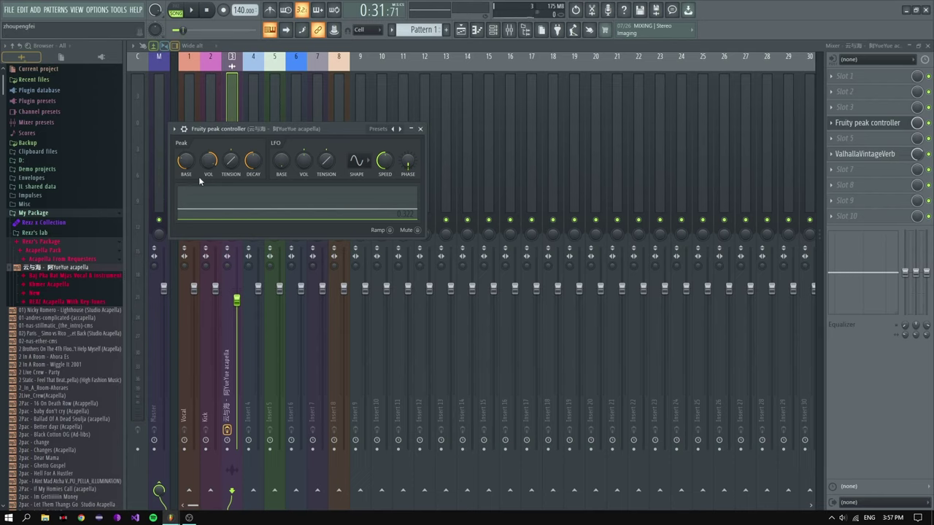
drag(364, 129, 628, 151)
drag(528, 150, 450, 126)
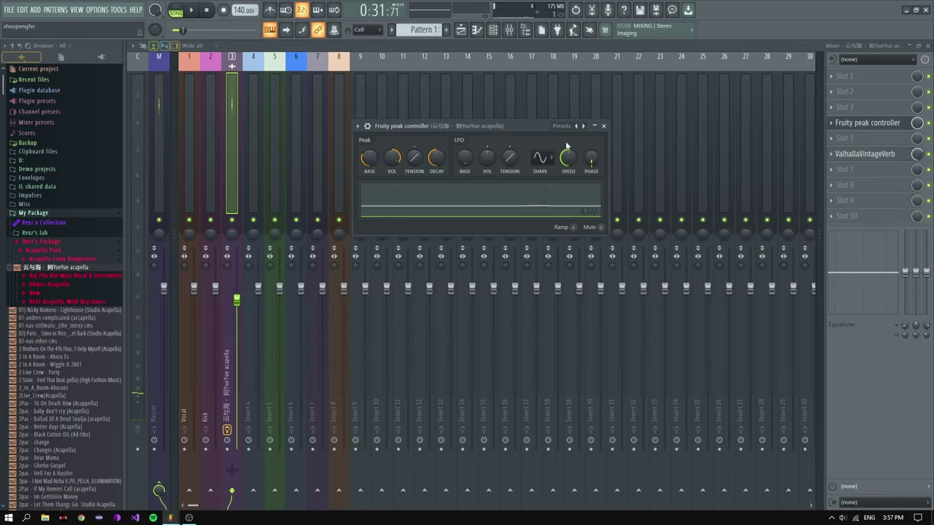
click(604, 127)
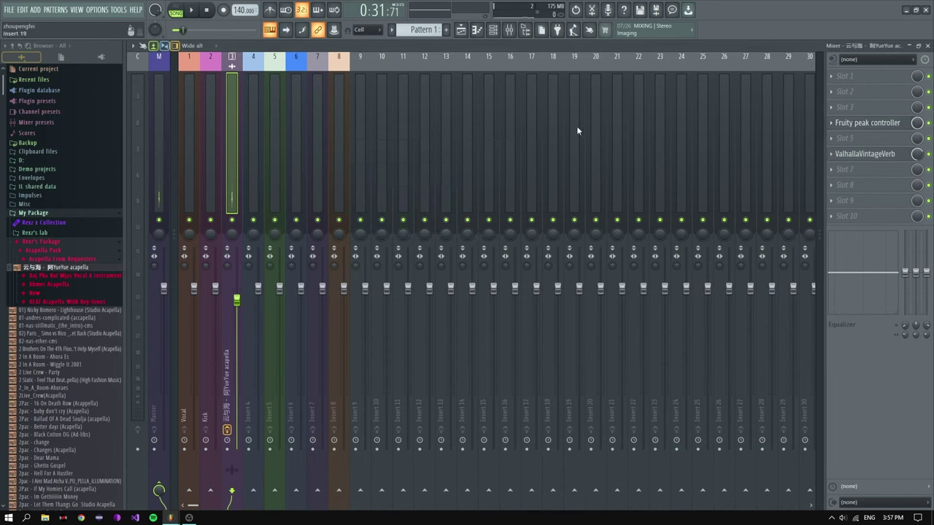
Step: Delete the acapella clip from Track 5 of the playlist
click(460, 29)
scroll(285, 155, down, 3)
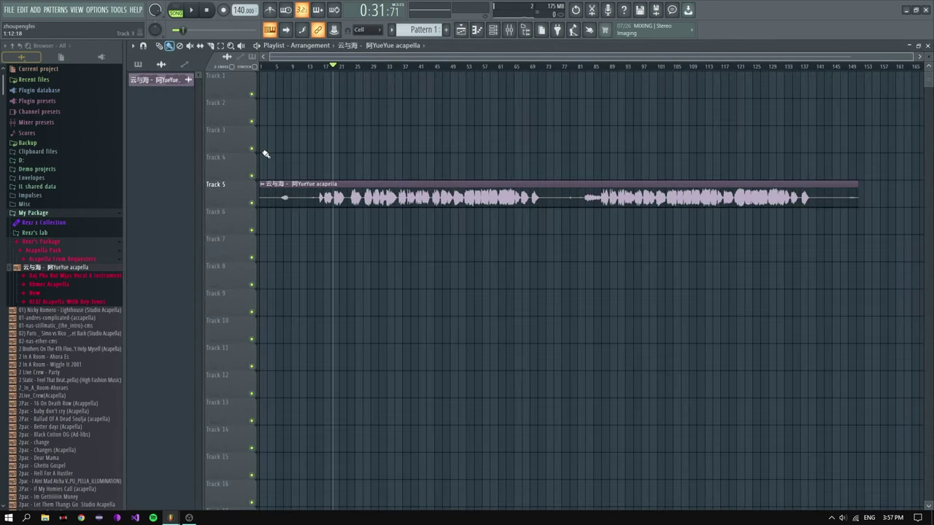
right_click(355, 207)
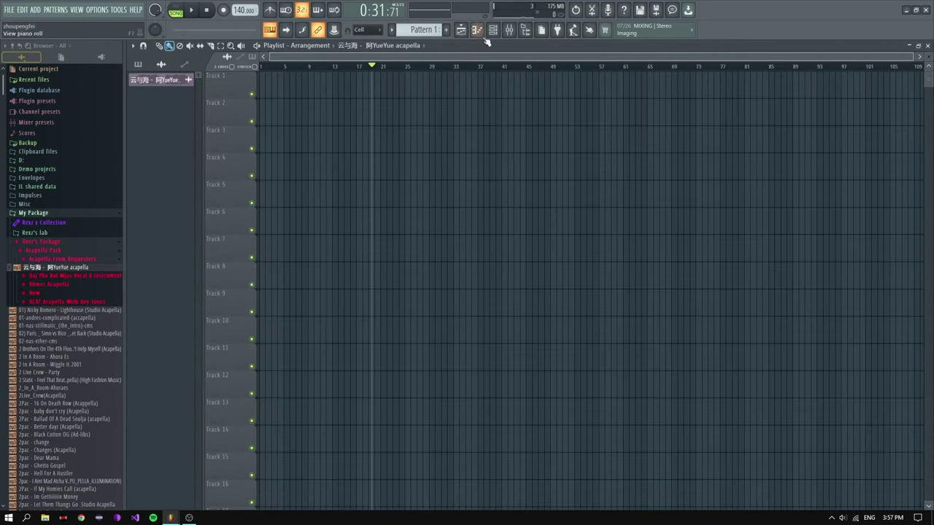
Step: Add a Sytrus instrument channel to the channel rack
click(496, 32)
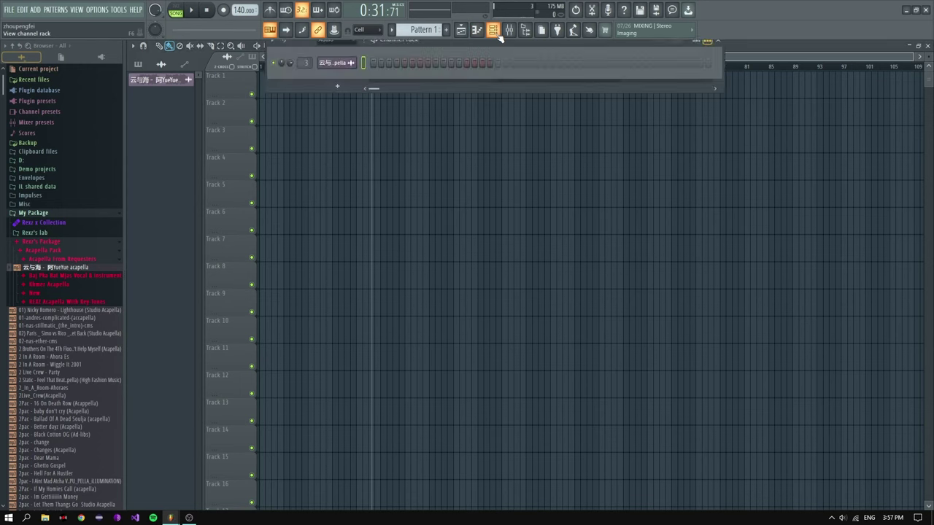
click(349, 88)
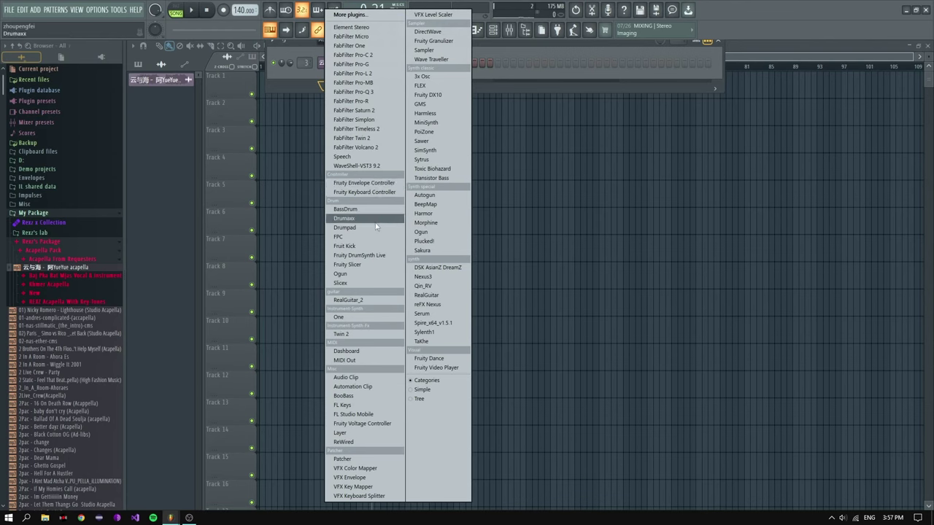
click(423, 160)
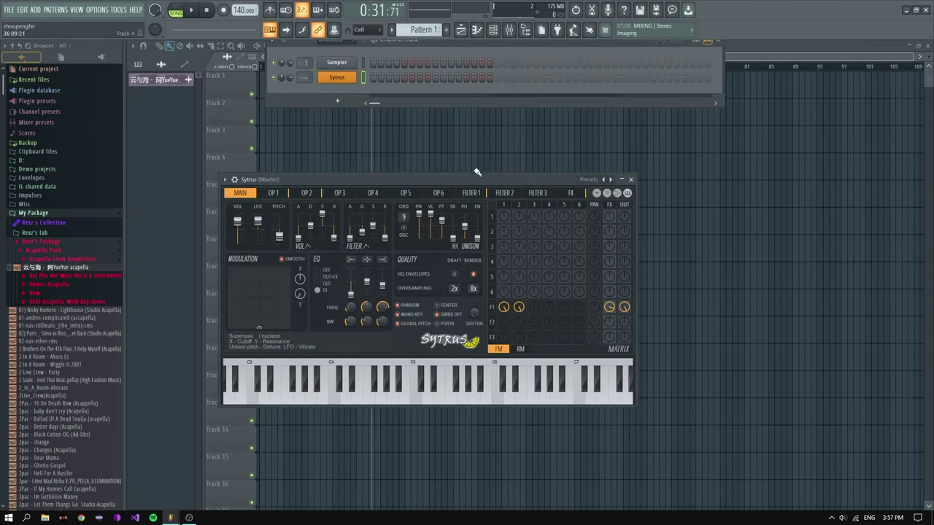
drag(311, 183, 405, 132)
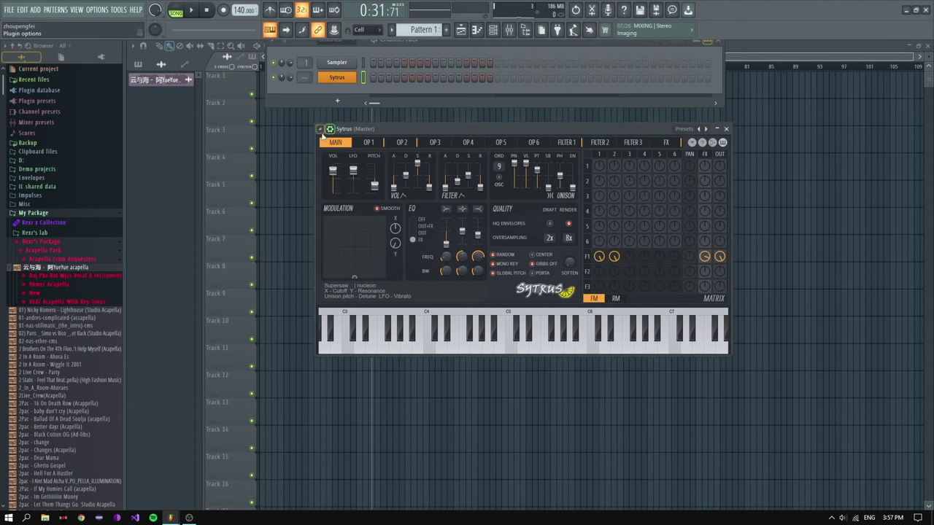
Step: Try the bass preset Perc 2 in Sytrus
click(320, 128)
mouse_move(402, 157)
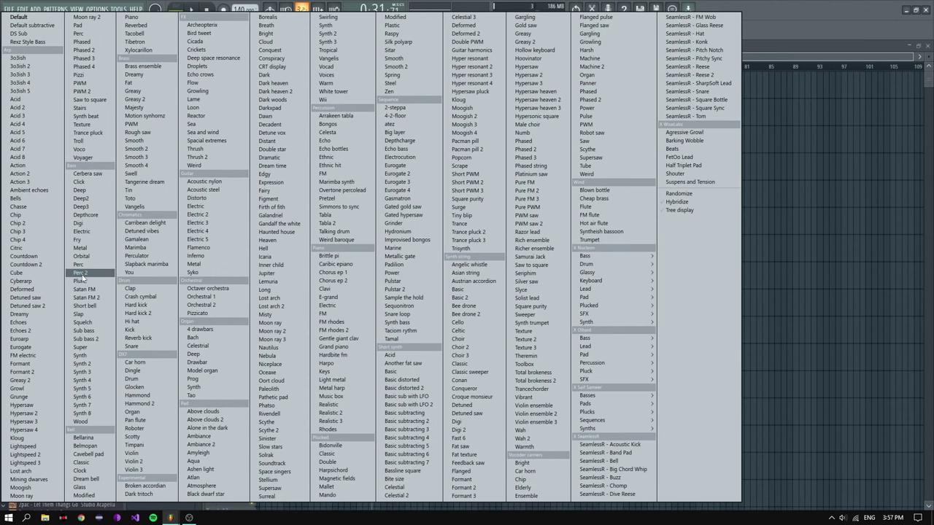
click(81, 273)
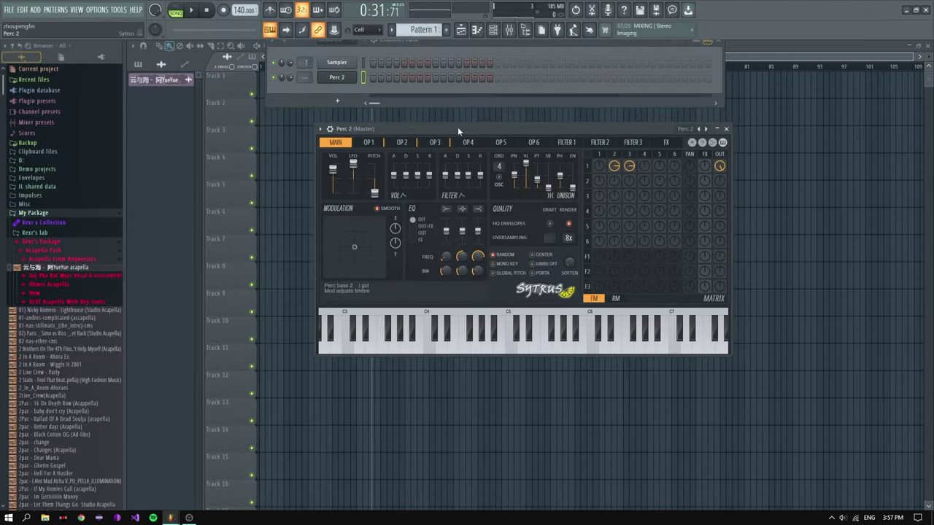
drag(457, 127, 457, 156)
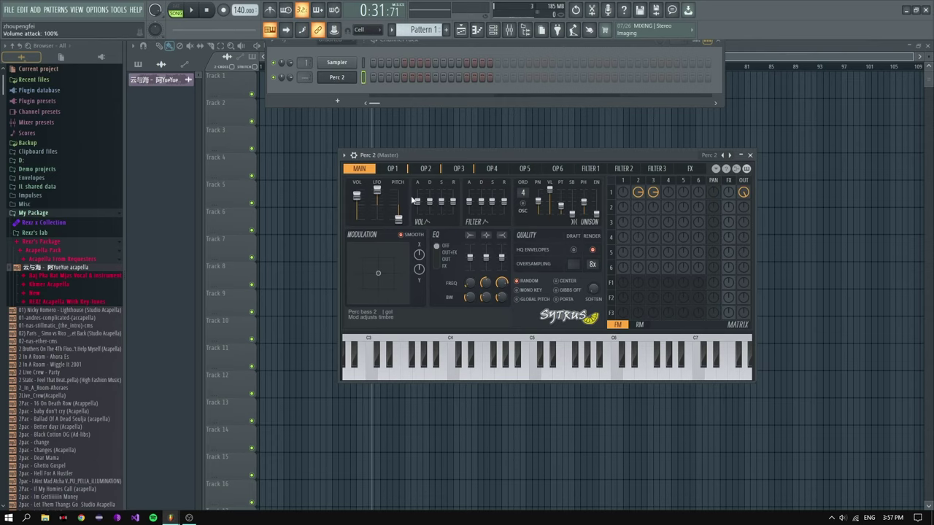
drag(422, 156, 381, 144)
scroll(330, 164, down, 1)
scroll(329, 163, up, 1)
scroll(330, 164, down, 1)
scroll(330, 163, up, 1)
Step: Load the Sytrus preset Deep2 and add a one-beat C4 note at the start of bar 1 in its piano roll
click(689, 142)
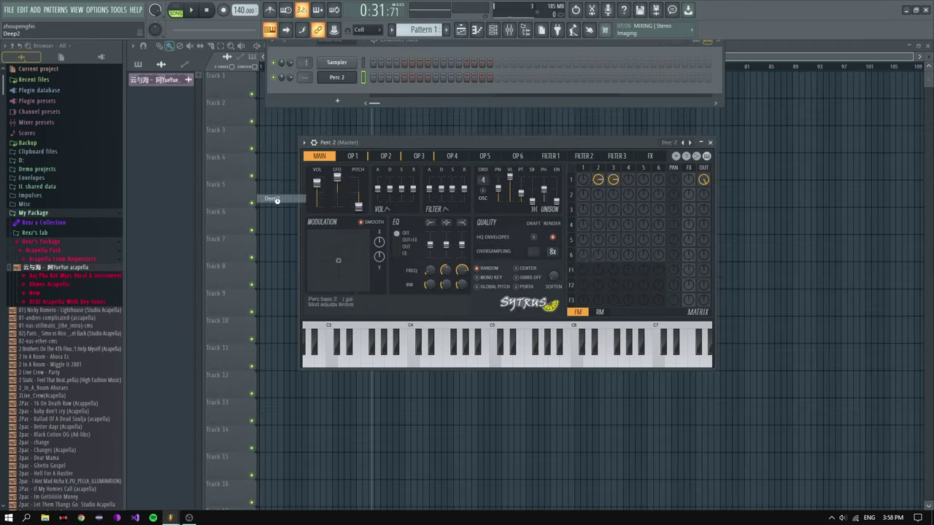
click(292, 198)
right_click(343, 76)
click(372, 78)
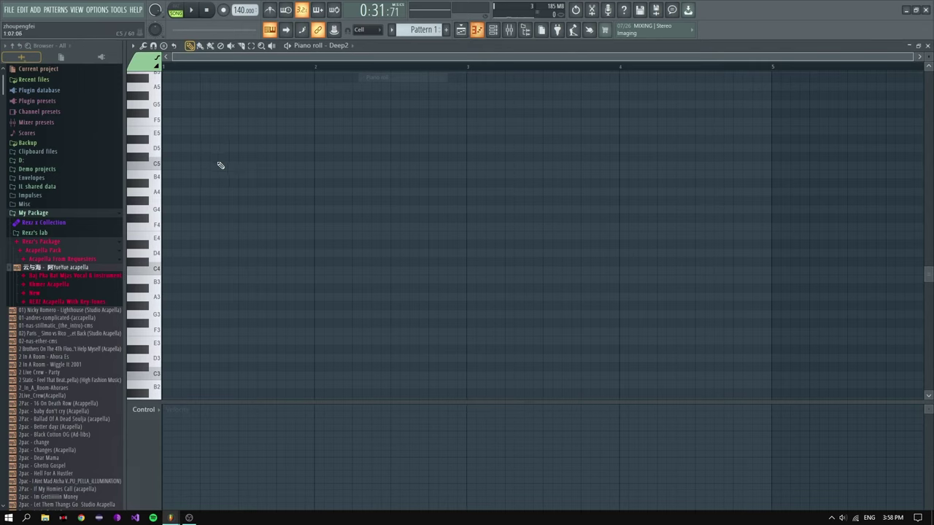
click(178, 166)
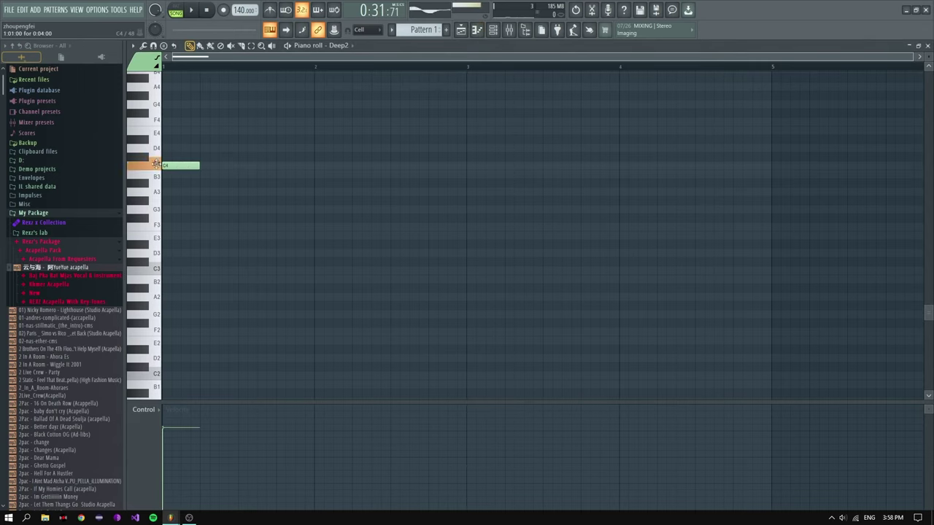
Step: Switch the piano roll's control lane to note panning and set the C4 note's pan to the centre
click(143, 414)
click(162, 432)
drag(161, 433, 165, 460)
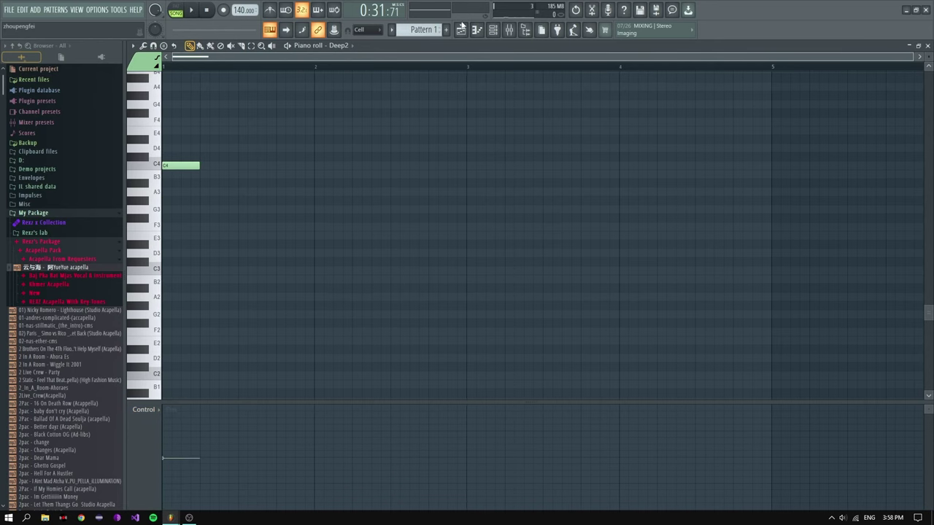
Step: Place a Pattern 1 clip at bar 1 on Track 4 of the playlist and play it briefly
click(461, 28)
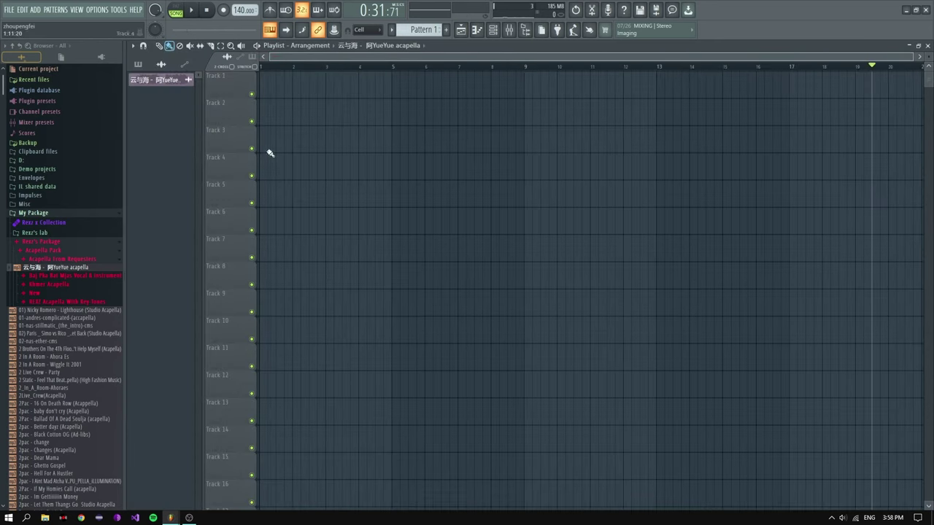
click(138, 64)
drag(156, 80, 282, 172)
key(space)
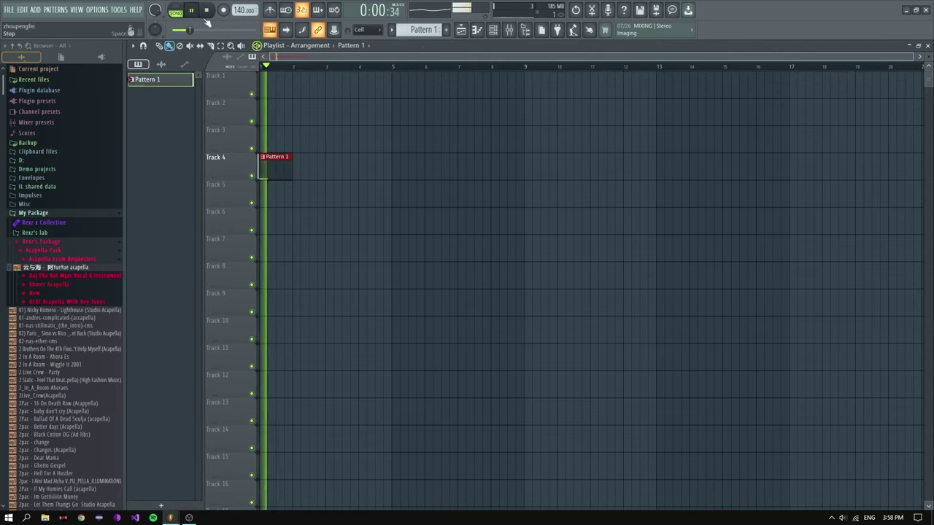
key(space)
Step: Try a half-beat A4 slide note above the C4 note in Pattern 1's Deep2 piano roll, and remove it
double_click(277, 169)
scroll(243, 132, up, 5)
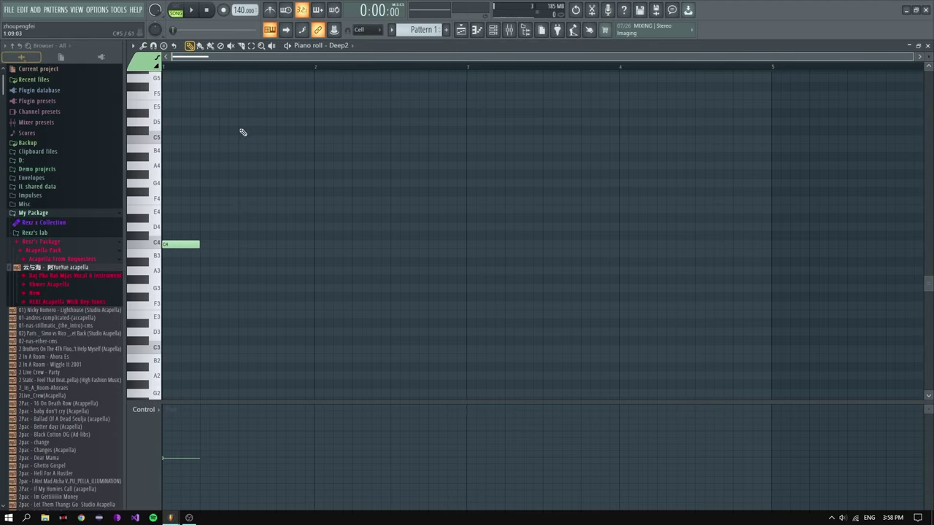
click(190, 165)
drag(218, 165, 199, 165)
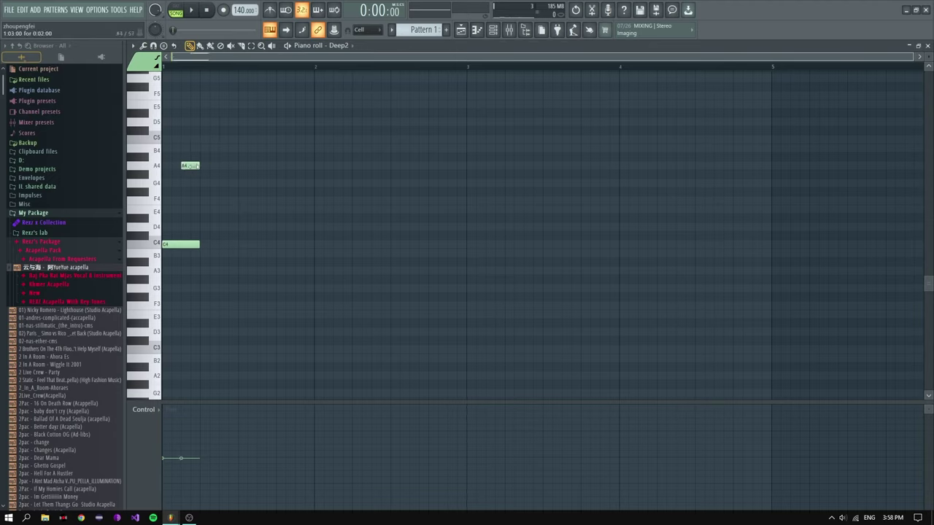
double_click(191, 166)
click(430, 246)
click(518, 314)
drag(186, 167, 172, 180)
right_click(186, 175)
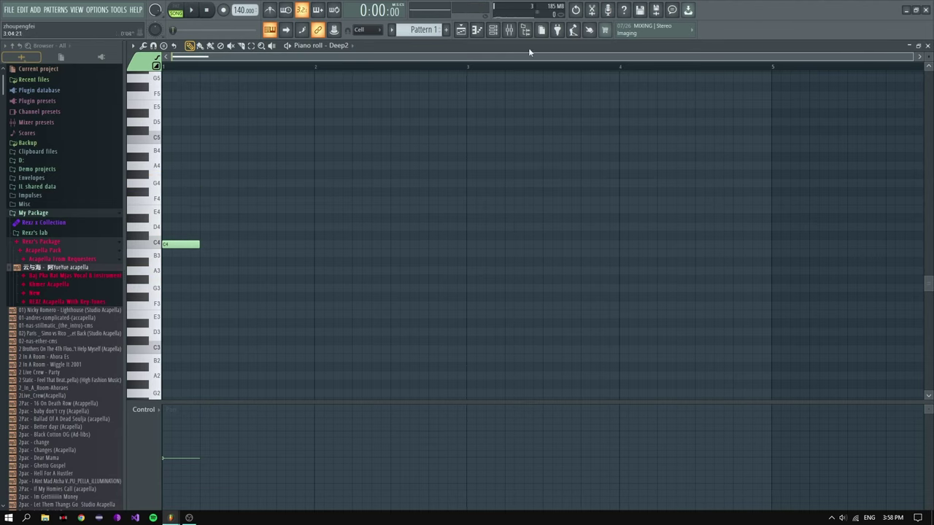
Step: Create an automation clip for the Deep2 channel's pitch spanning bar 1 of the playlist
click(500, 30)
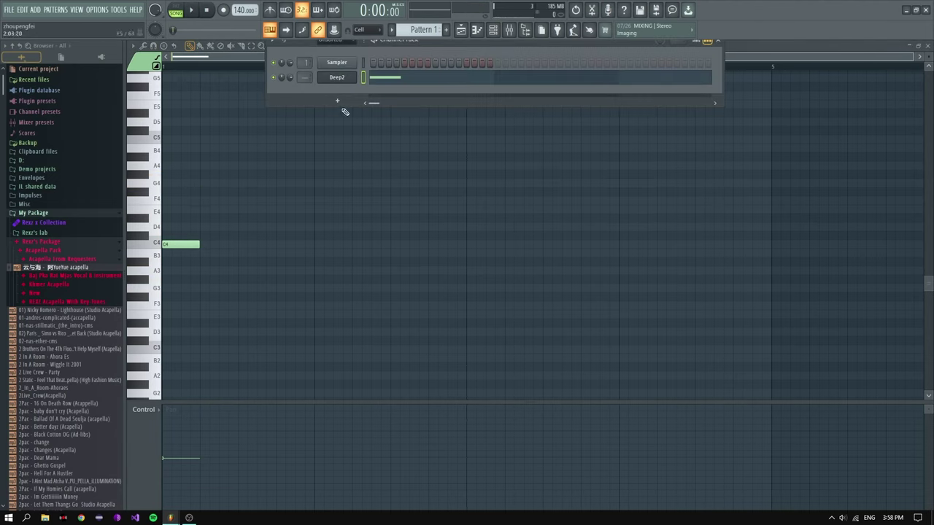
click(337, 77)
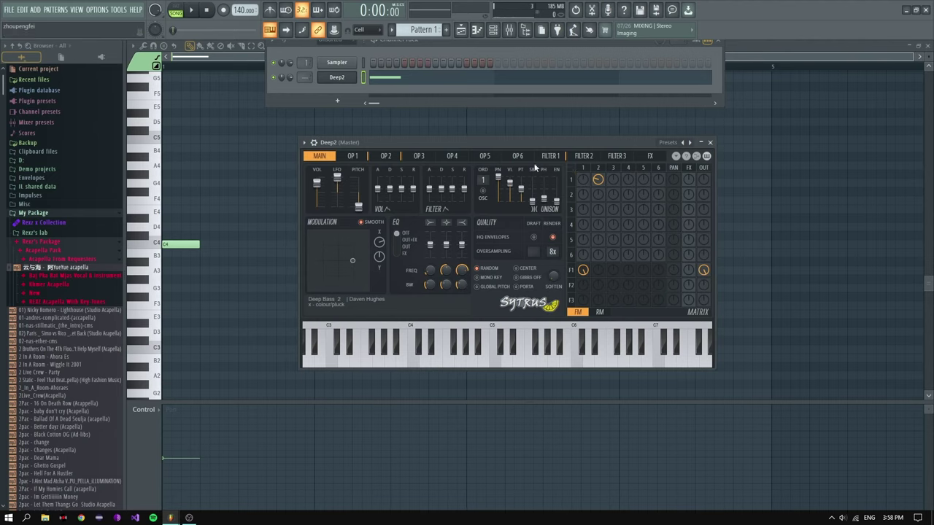
click(313, 142)
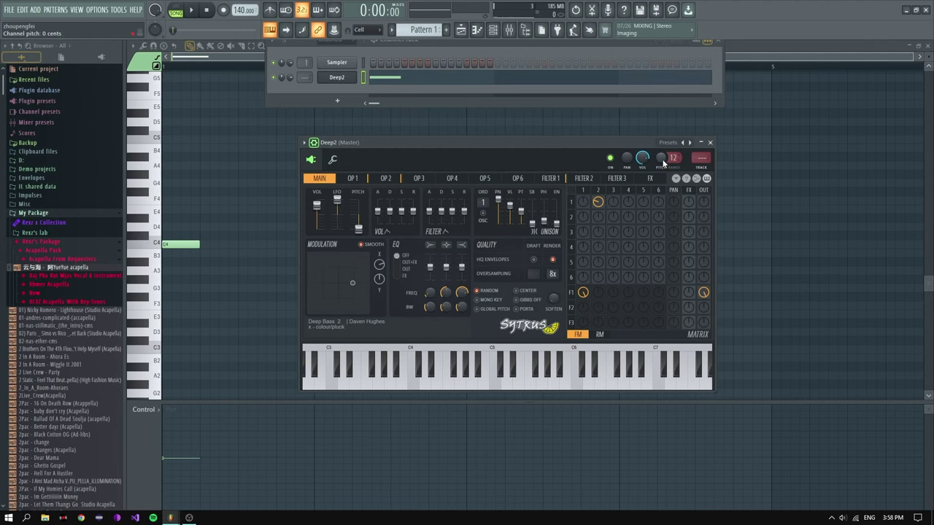
click(460, 29)
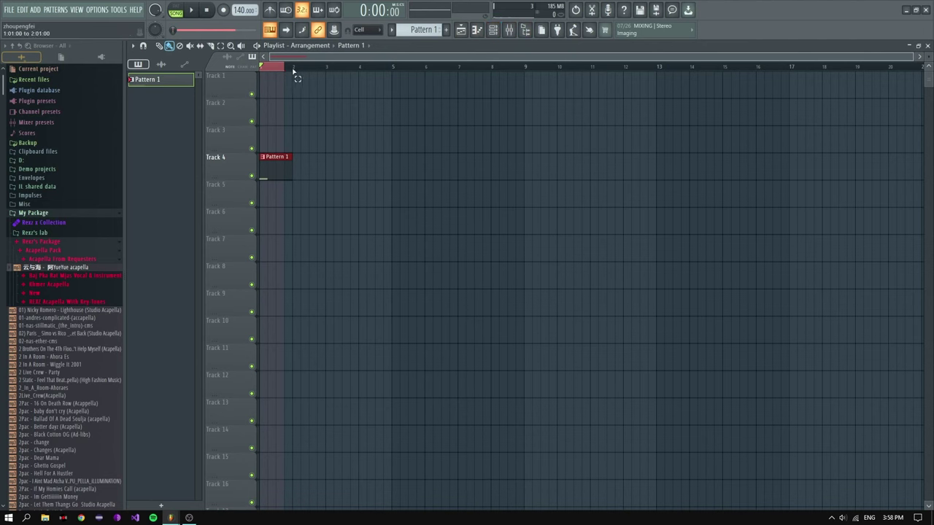
click(495, 29)
click(346, 80)
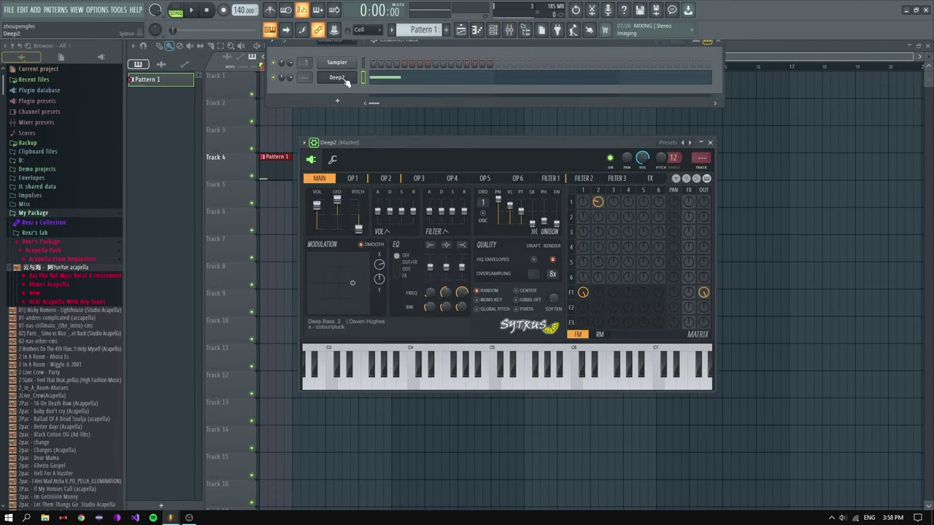
right_click(661, 158)
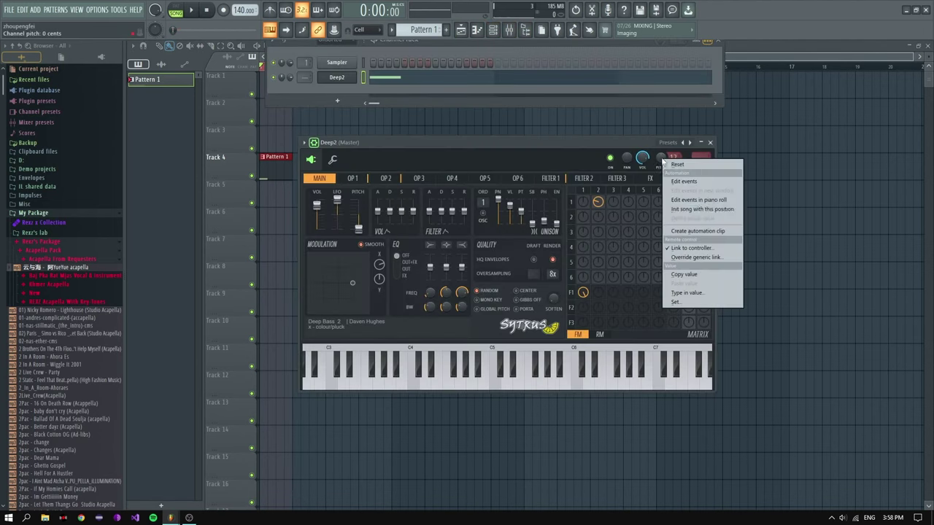
click(707, 233)
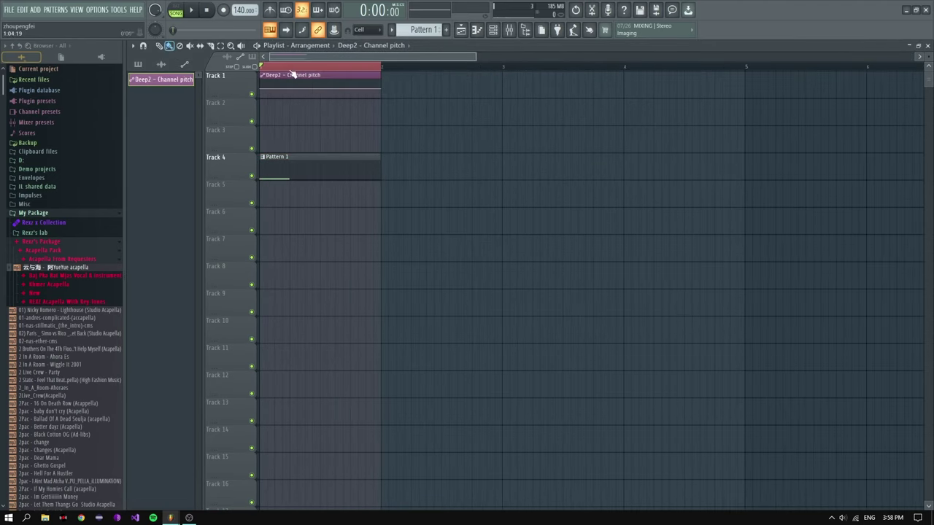
Step: Add control points to the Deep2 channel pitch clip to shape a short upward bend at its start, and play it
right_click(270, 82)
right_click(282, 89)
right_click(384, 90)
right_click(282, 89)
click(337, 254)
drag(270, 83, 270, 81)
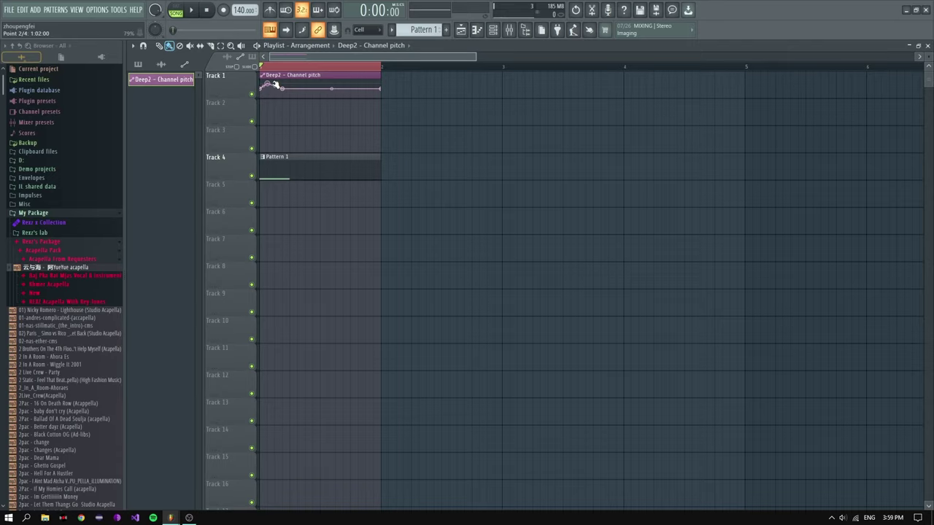
drag(285, 91, 290, 91)
right_click(290, 90)
click(323, 254)
key(space)
key(space)
key(space)
key(space)
Step: Lower the peak point of the channel pitch clip to form a short downward dip, and play it
drag(278, 85, 278, 93)
key(space)
key(space)
key(space)
key(space)
key(space)
key(space)
click(494, 30)
click(337, 62)
click(462, 138)
scroll(502, 148, down, 3)
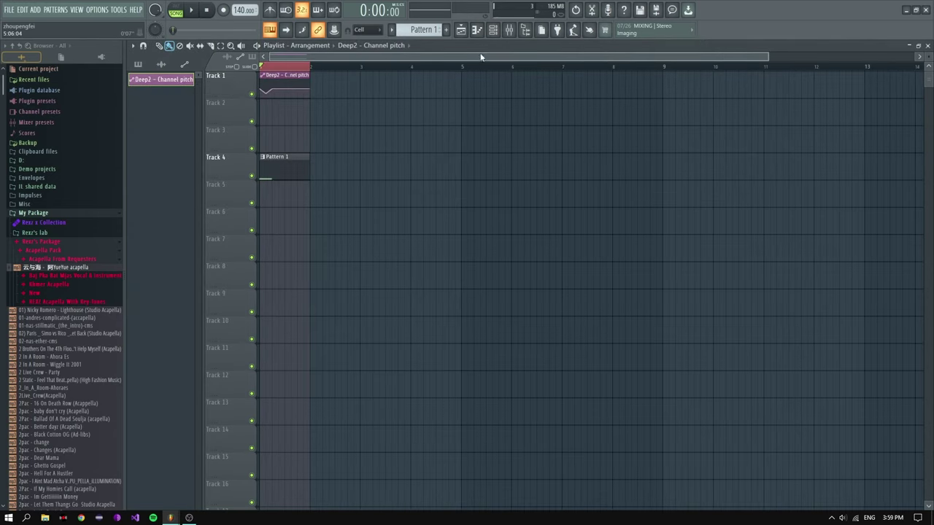
Step: Create Pattern 2 and add an FL Keys channel to the channel rack
key(F7)
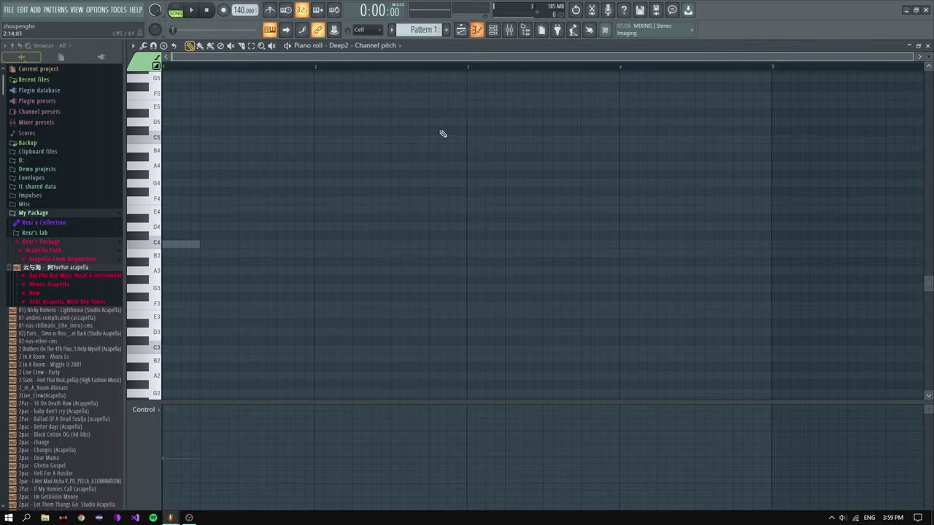
click(446, 30)
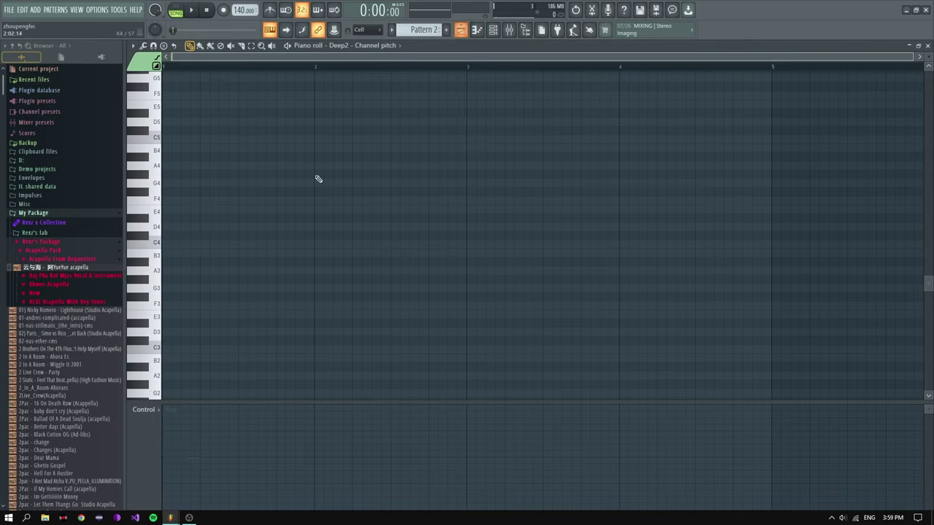
click(495, 32)
click(393, 85)
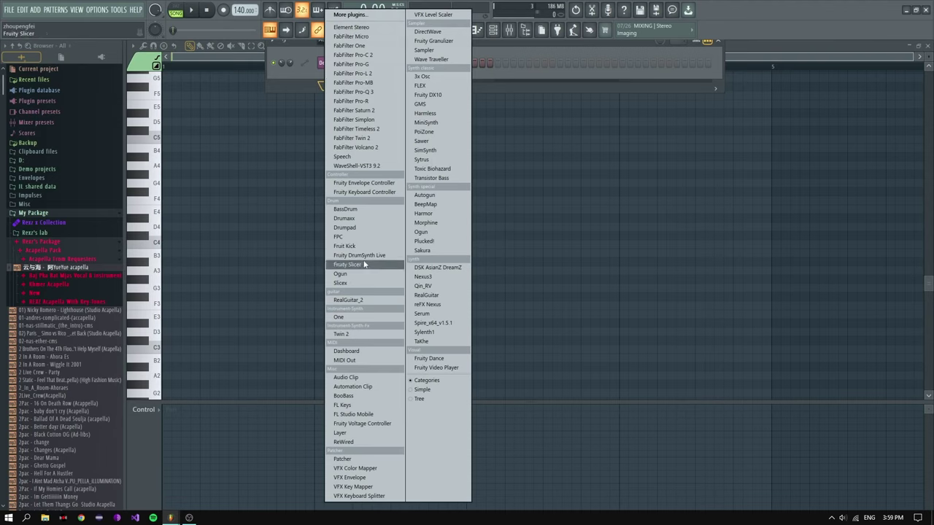
click(357, 405)
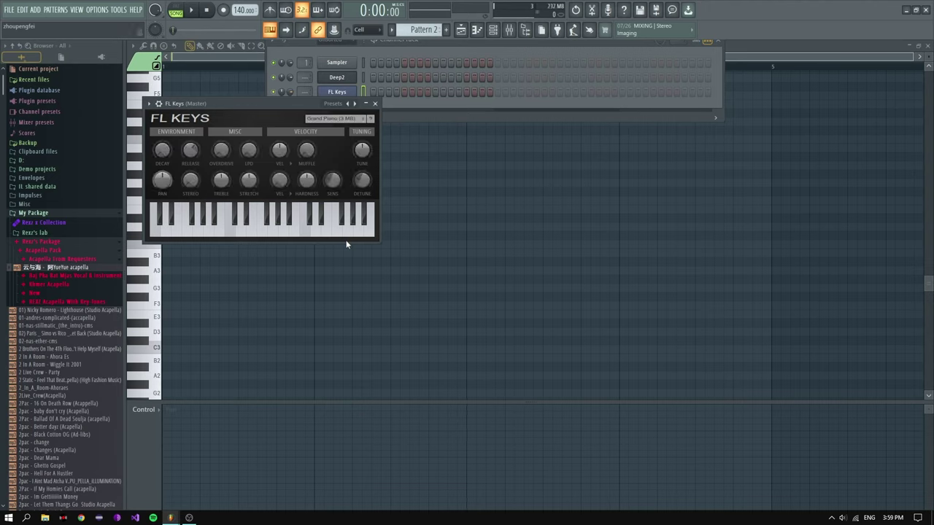
click(376, 104)
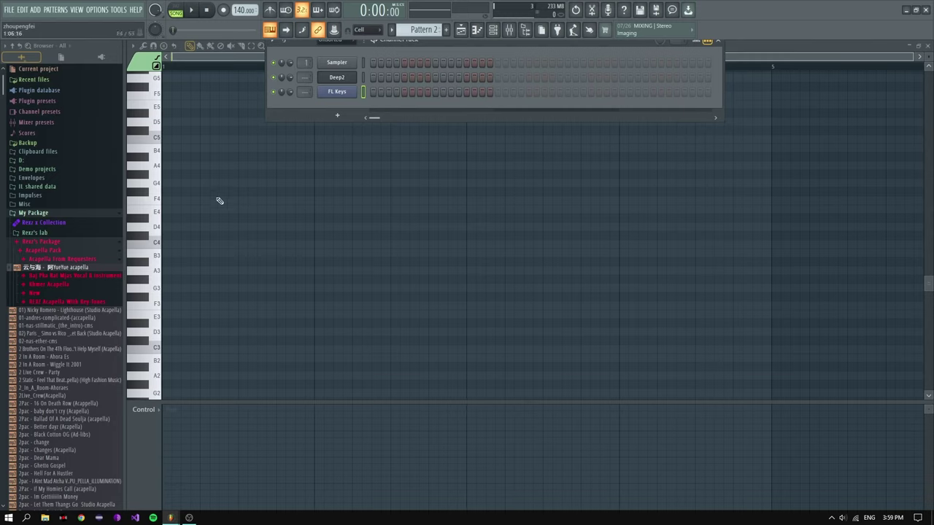
Step: Place a half-beat F4 note at the start of bar 1 and switch the piano roll to the FL Keys channel
click(270, 177)
click(171, 201)
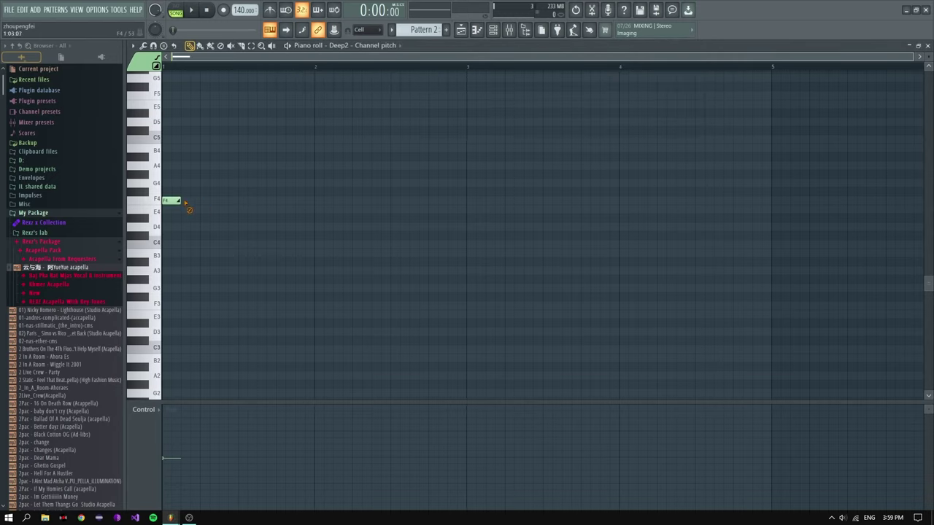
click(386, 47)
click(364, 116)
Step: Build a one-bar chord of F#4, A#4 and C#5 in bar 1 of the FL Keys piano roll
click(132, 201)
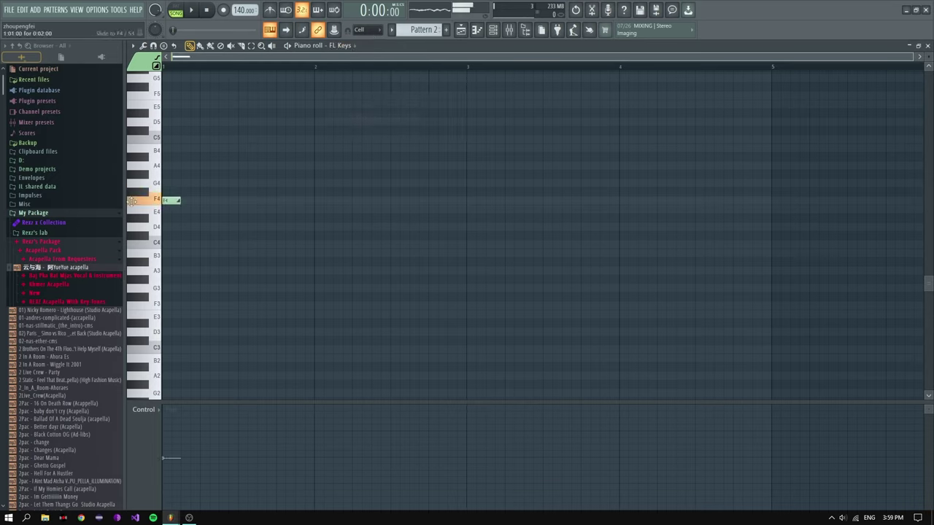
drag(164, 202, 313, 194)
drag(202, 174, 171, 154)
click(169, 132)
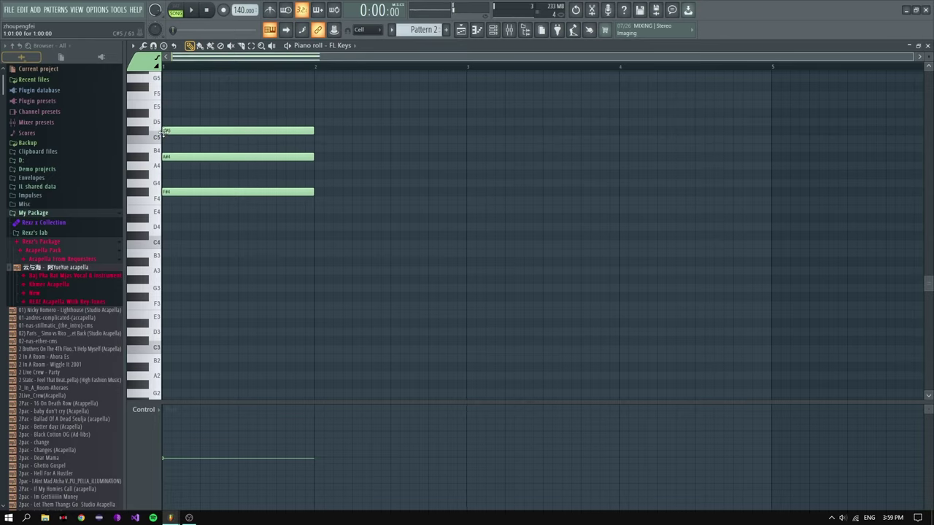
Step: Shift the A#4 and C#5 notes progressively later by a few ticks to strum the chord, and play it
scroll(187, 138, up, 3)
drag(187, 140, 215, 108)
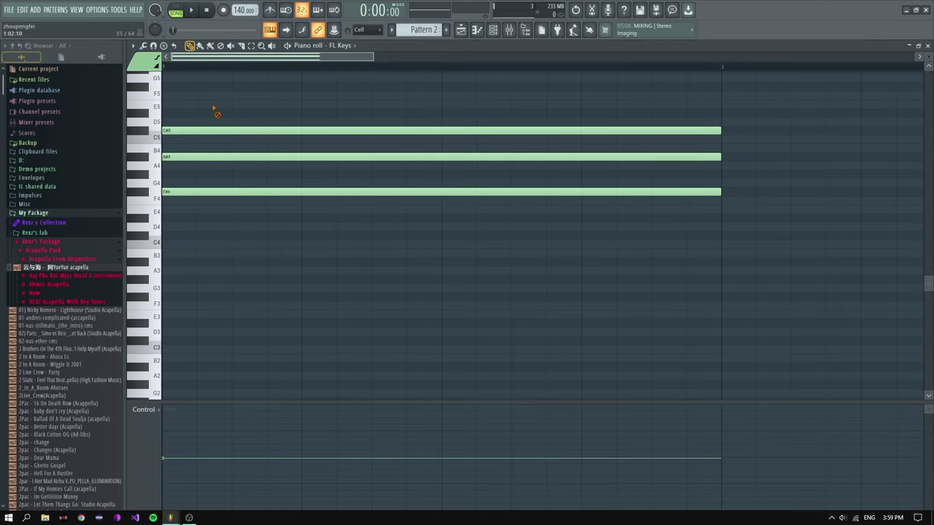
scroll(221, 116, down, 3)
drag(314, 274, 197, 107)
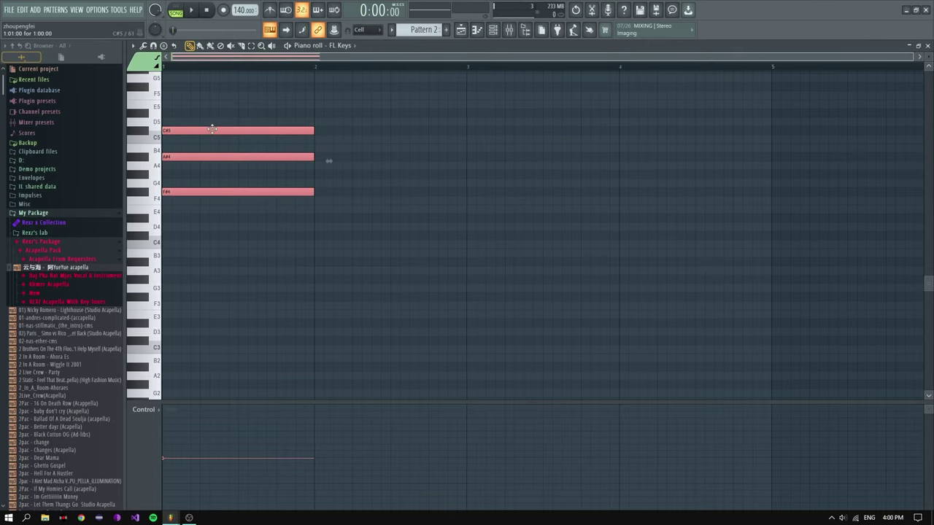
click(442, 180)
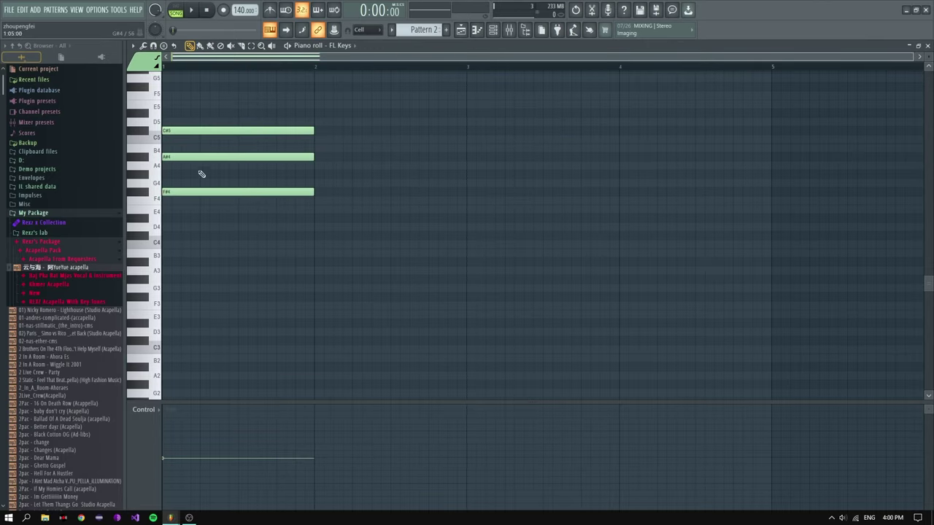
scroll(146, 157, up, 3)
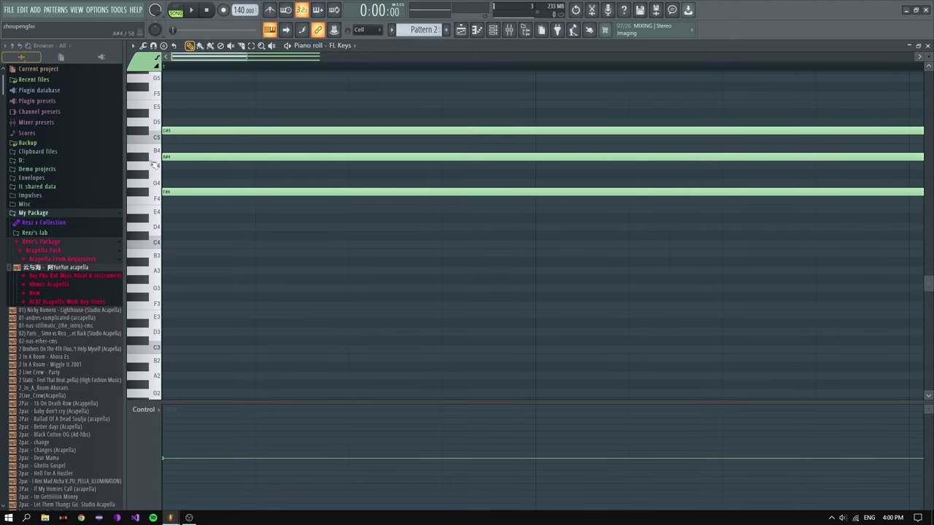
drag(177, 157, 205, 132)
scroll(205, 133, down, 3)
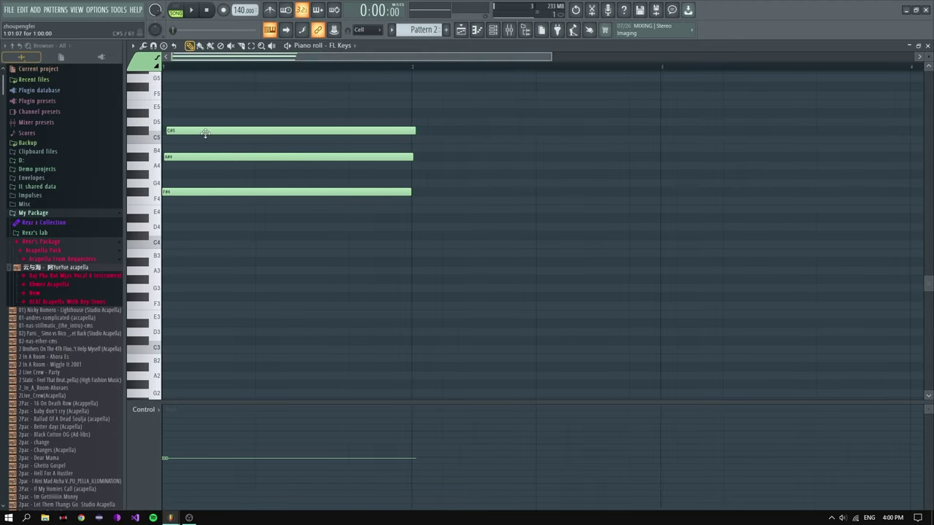
key(space)
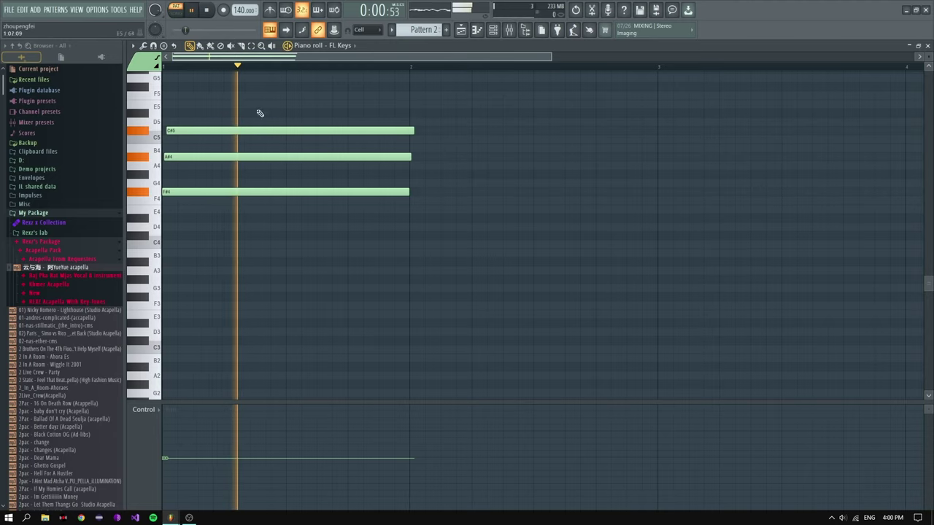
scroll(248, 120, down, 2)
key(space)
scroll(149, 159, up, 2)
key(space)
key(space)
Step: Move the C#5 and A#4 notes back to the start of bar 1 and play the aligned chord
click(184, 131)
drag(177, 156, 175, 155)
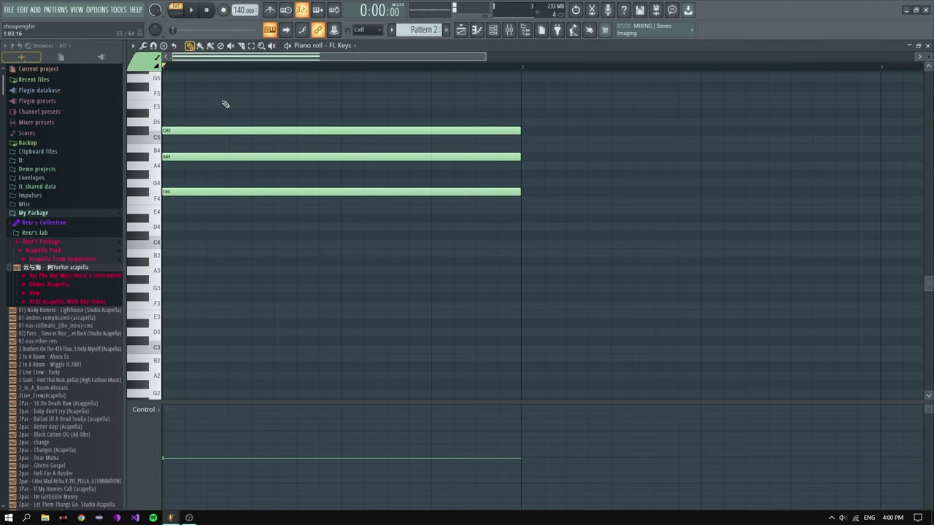
key(space)
key(space)
Step: Offset the C#5 and A#4 notes slightly after F#4 again to restore the strum
drag(197, 133, 183, 156)
scroll(186, 156, down, 3)
scroll(264, 150, up, 1)
scroll(271, 150, down, 1)
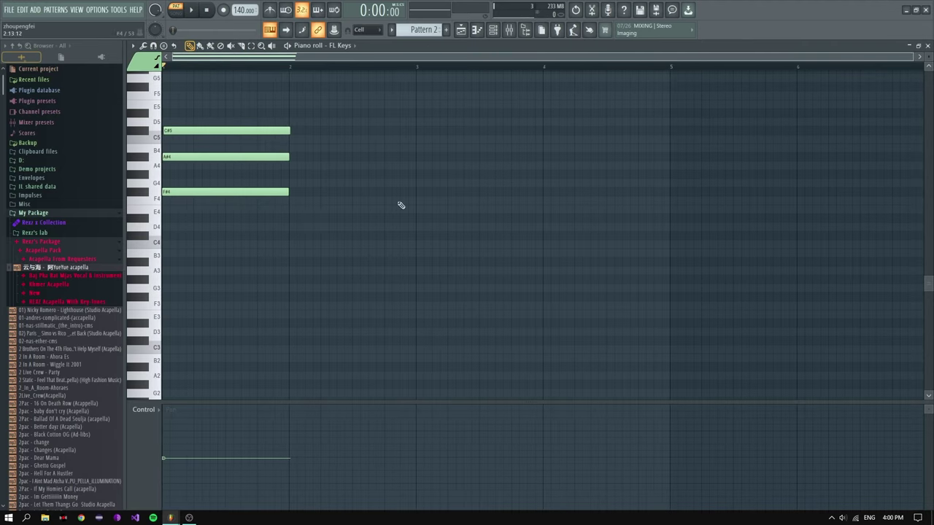
Step: Scatter one-bar notes over bars 1 to 16, including C#4, A#3, C4, G#4, G4, F#4, C5, A#4 and A4
click(290, 236)
click(615, 261)
click(797, 244)
scroll(798, 243, down, 1)
click(725, 174)
click(838, 183)
click(886, 191)
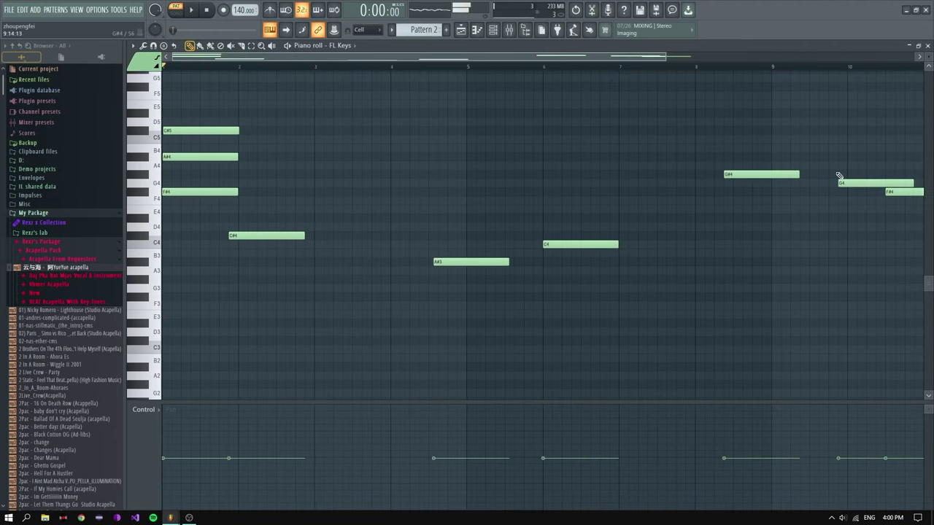
click(775, 140)
scroll(600, 181, down, 1)
scroll(382, 319, down, 1)
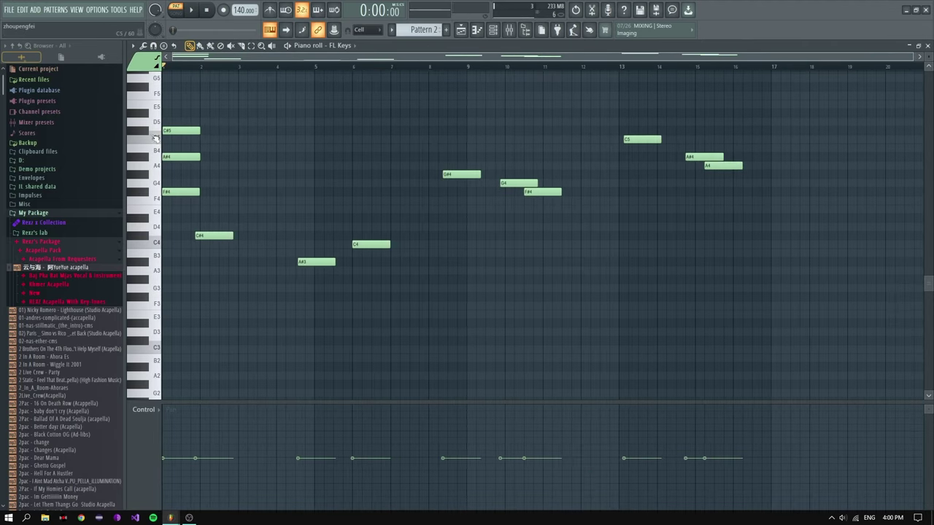
Step: Delete all the notes from the FL Keys piano roll
scroll(248, 130, up, 5)
scroll(591, 203, down, 2)
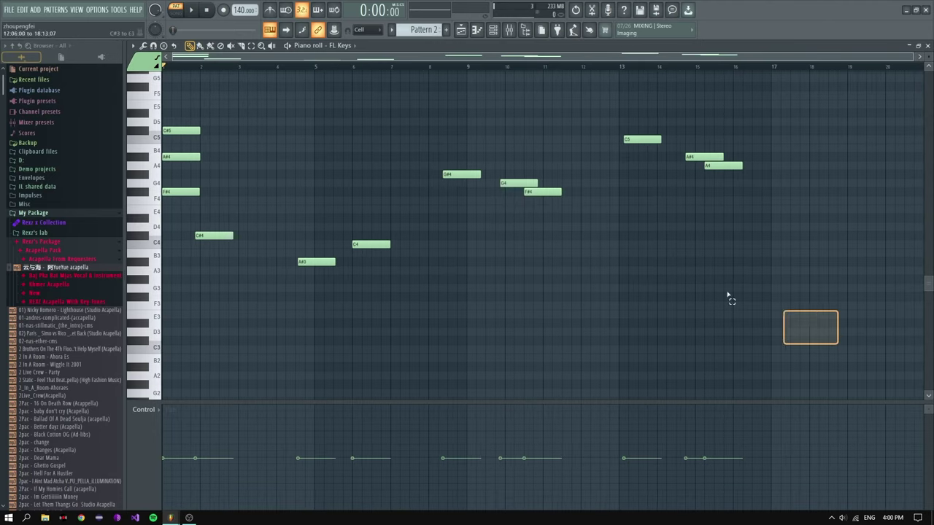
key(ctrl+a)
scroll(261, 73, up, 1)
key(Delete)
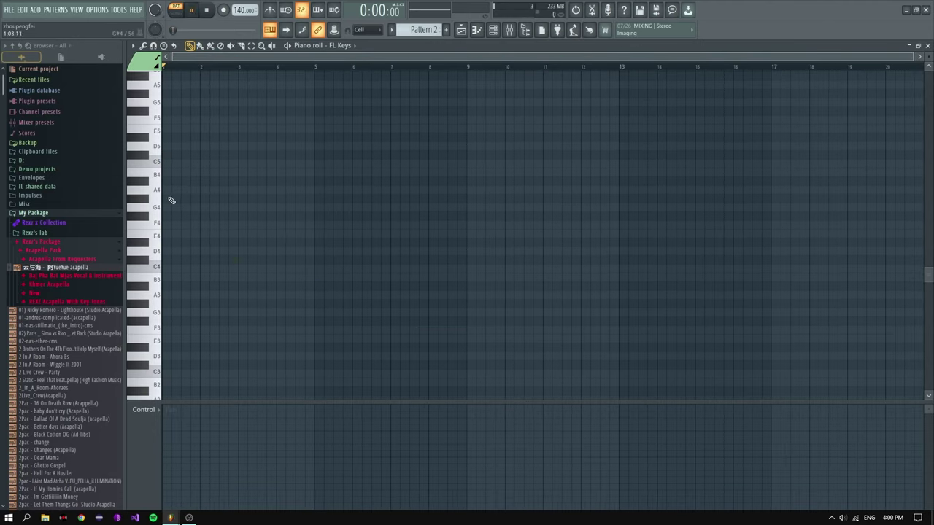
Step: Draw a one-bar D#4, G4, A#4 chord in bar 1 and copy it to bar 2 as B3, D#4 and F#4
click(169, 242)
scroll(168, 243, up, 5)
mouse_move(168, 208)
mouse_down()
mouse_move(169, 198)
mouse_move(175, 207)
mouse_up()
click(181, 181)
key(ctrl+a)
shift+drag(188, 244, 450, 271)
scroll(448, 269, down, 3)
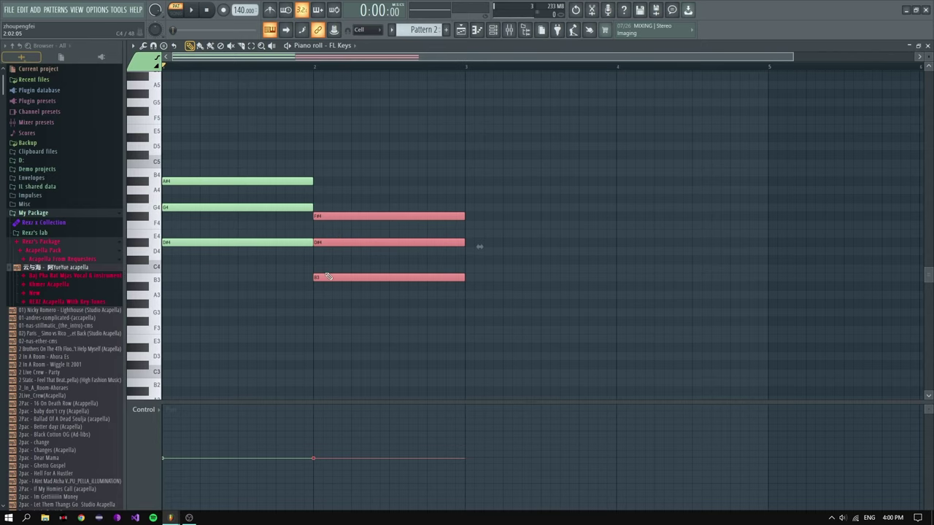
Step: Extend the progression with an A3, C4, E4 chord in bar 3 and a C4, D#4, G4 chord in bar 4
shift+drag(327, 276, 479, 294)
scroll(478, 293, down, 2)
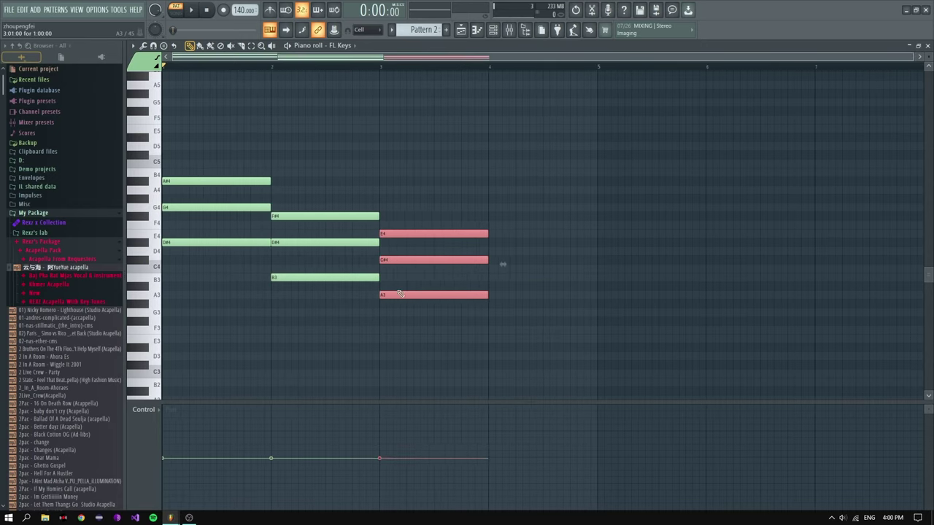
click(393, 262)
drag(393, 261, 391, 268)
ctrl+drag(419, 204, 521, 267)
click(525, 251)
scroll(525, 251, down, 2)
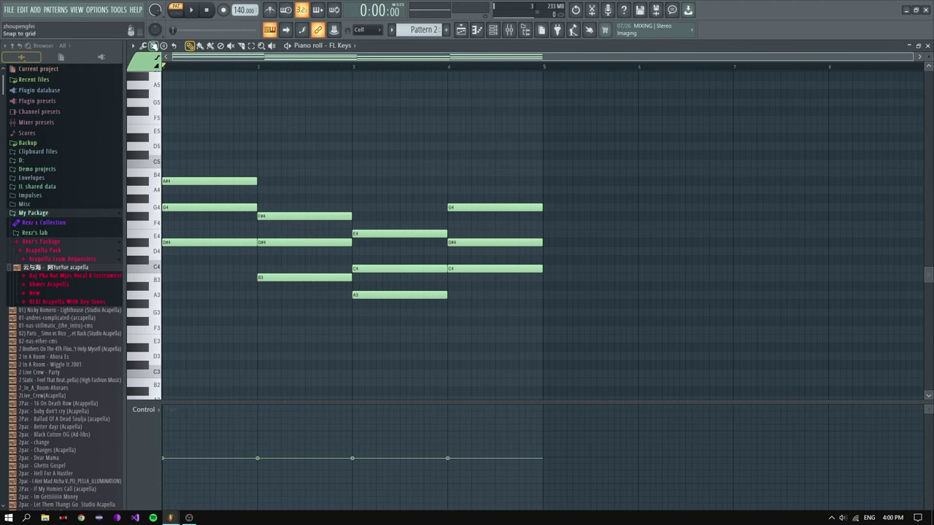
Step: Strum all four chords with increased start time strength, negative velocity strength and adjusted start tension
key(ctrl+a)
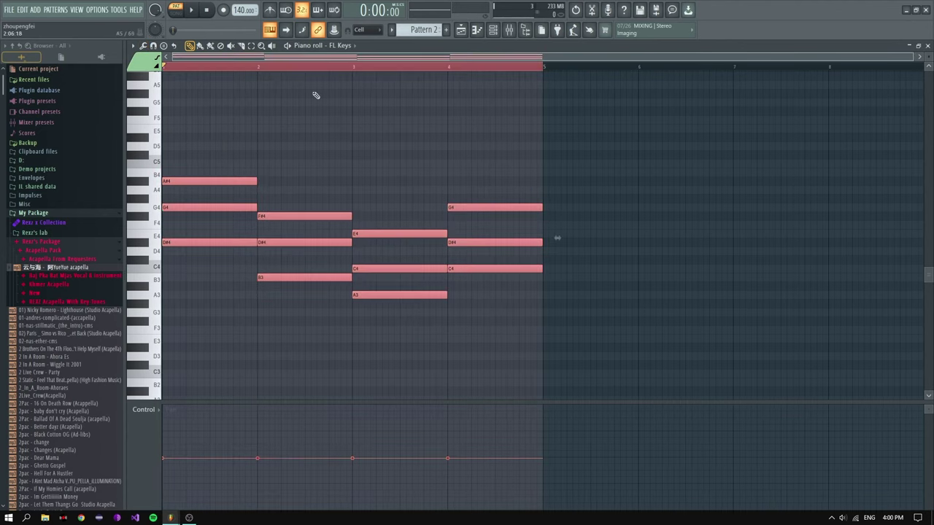
click(143, 46)
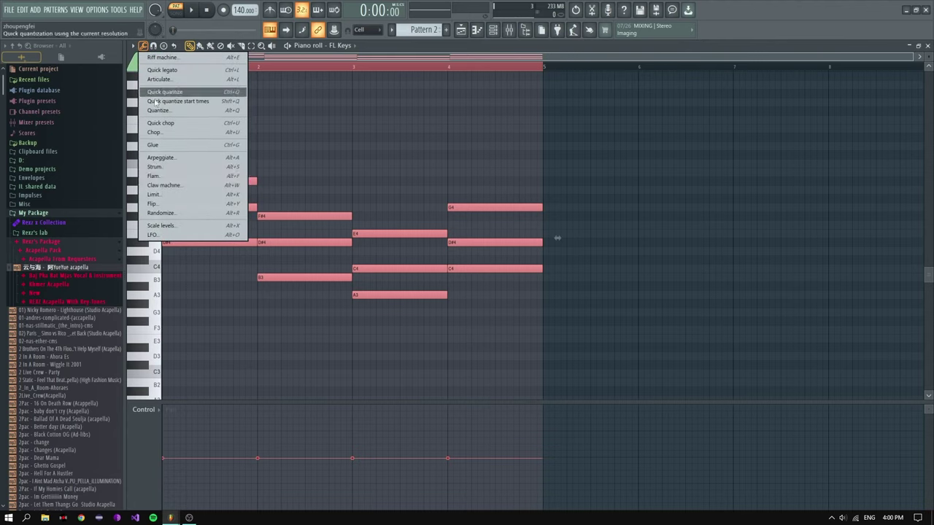
click(154, 167)
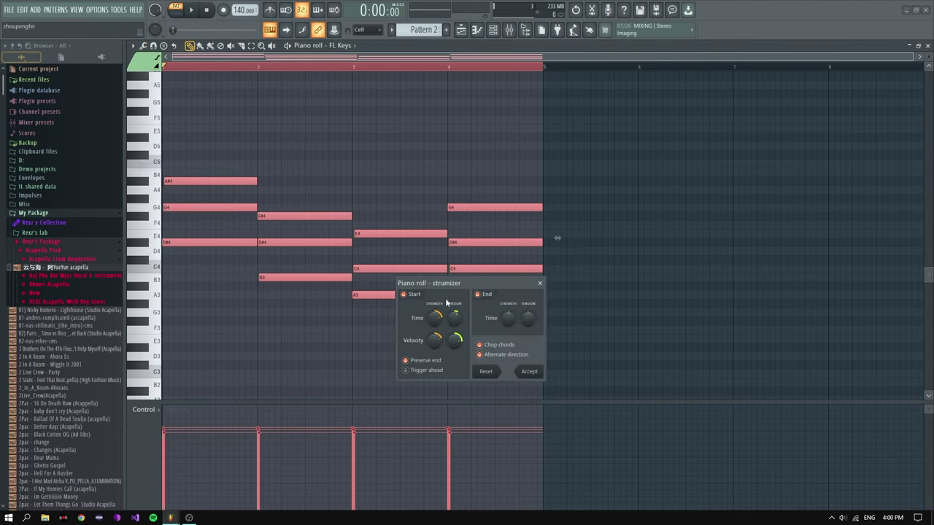
drag(436, 319, 434, 353)
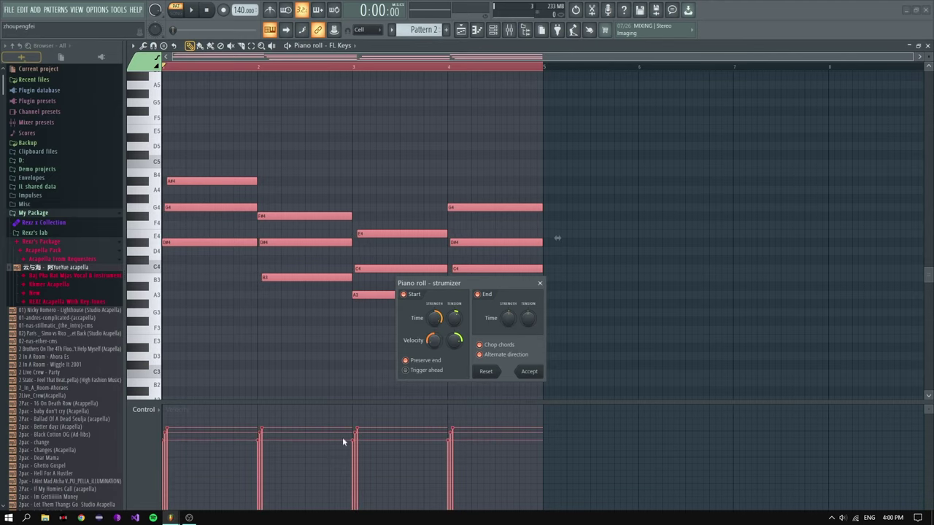
drag(450, 337, 450, 326)
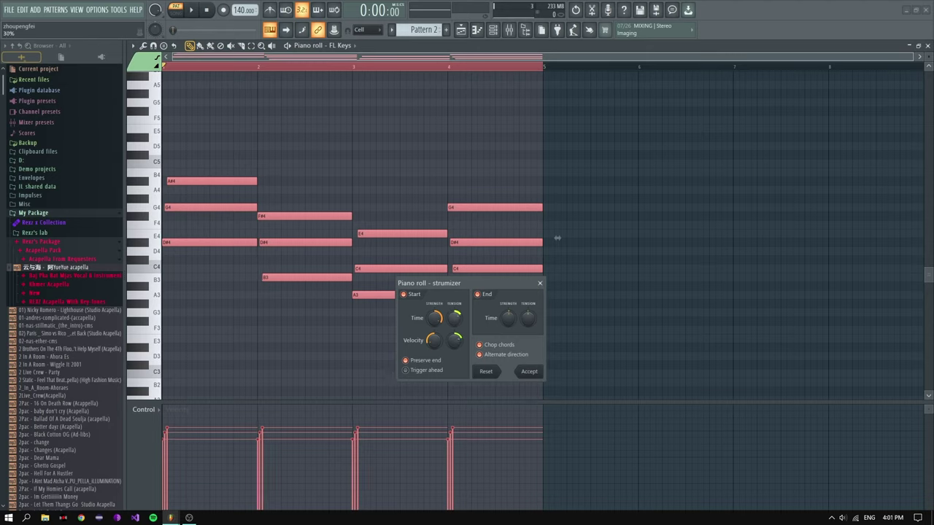
drag(481, 285, 441, 115)
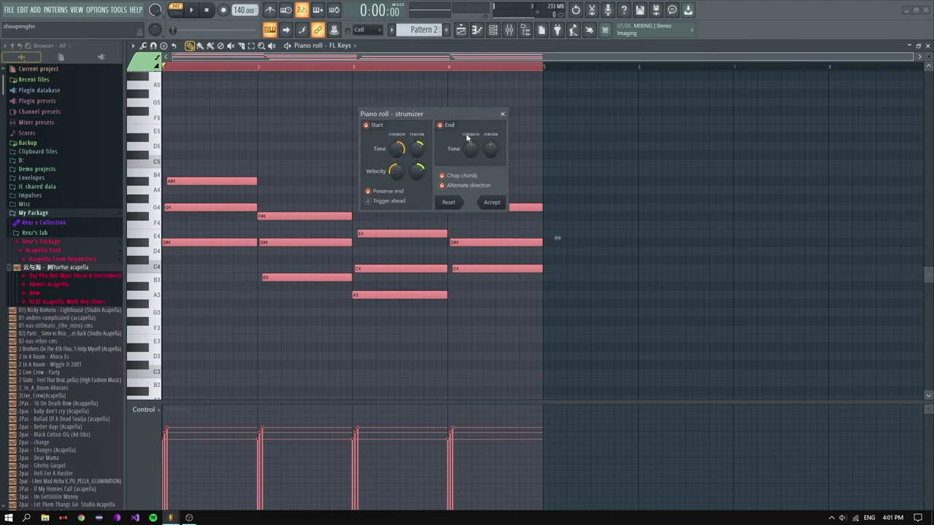
click(488, 202)
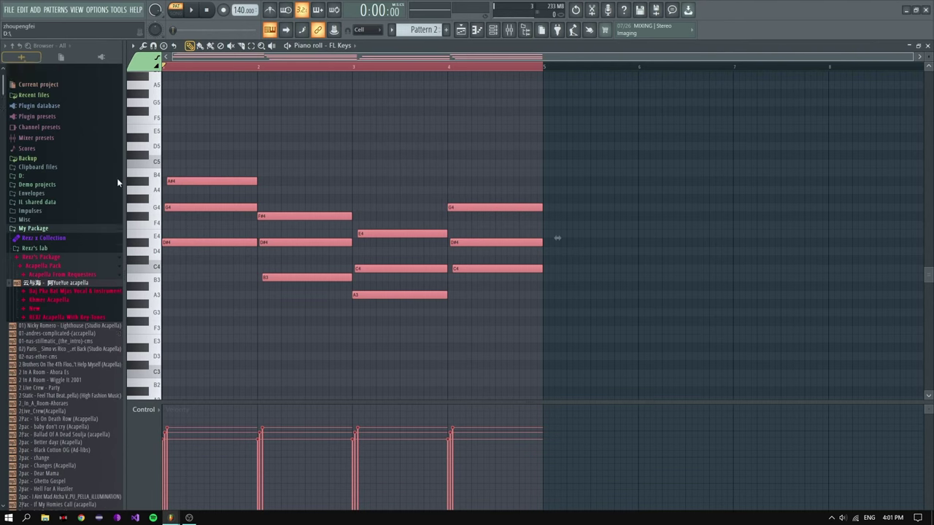
Step: Play back the strummed chords from the start and stop playback during bar 2
scroll(167, 156, up, 3)
scroll(167, 156, up, 3)
scroll(169, 156, down, 3)
key(space)
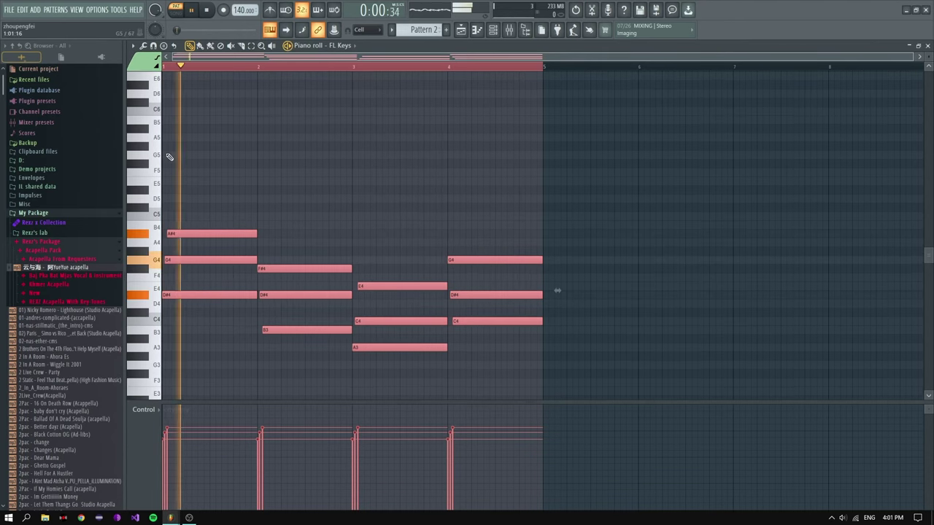
scroll(244, 194, up, 2)
scroll(247, 193, down, 2)
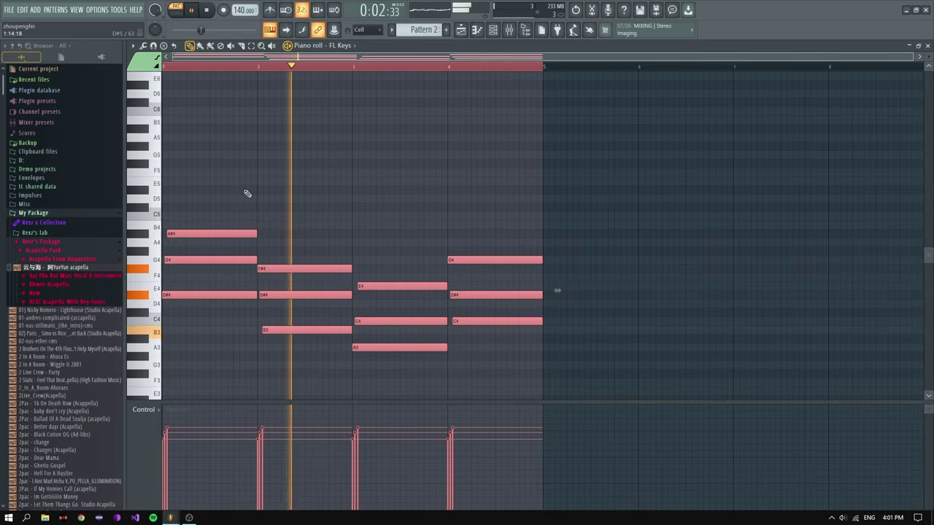
key(space)
scroll(243, 272, up, 3)
scroll(287, 295, down, 2)
scroll(287, 295, down, 1)
scroll(415, 217, up, 2)
scroll(294, 164, down, 3)
scroll(267, 233, down, 1)
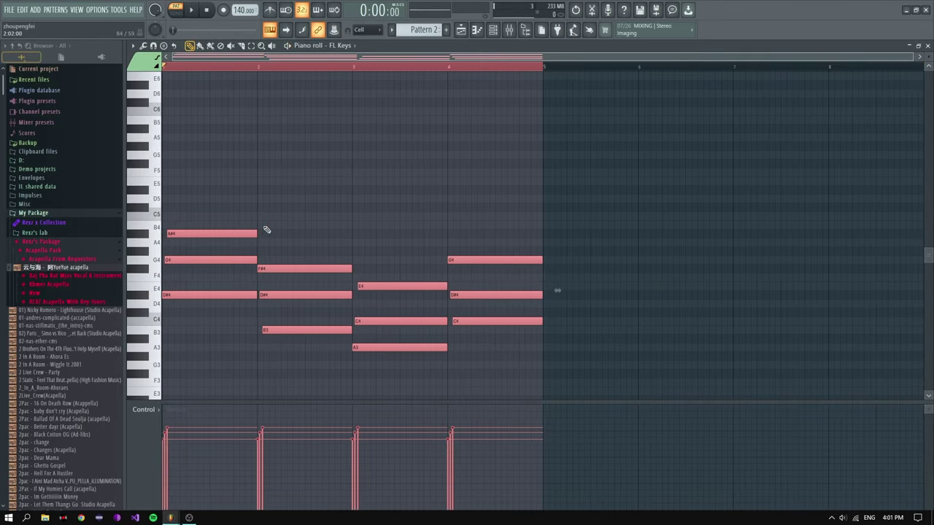
scroll(267, 230, down, 1)
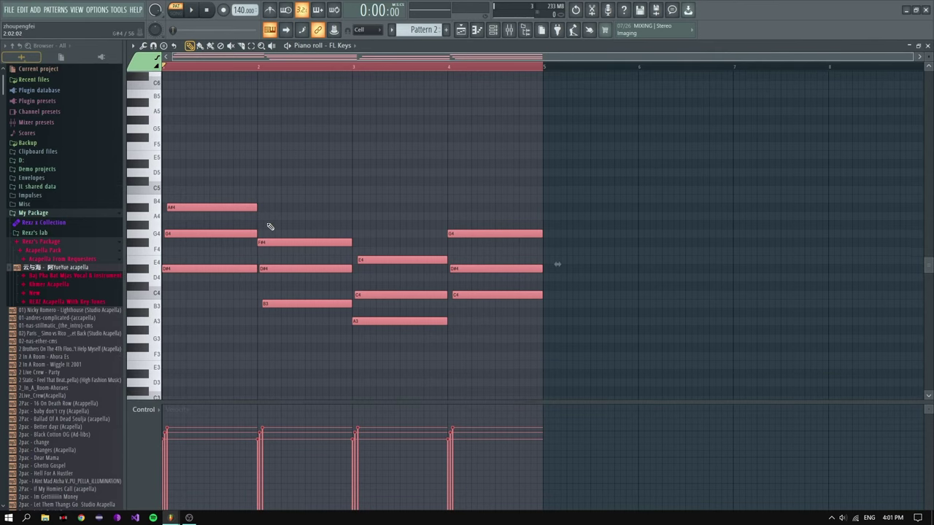
Step: Open the Playlist and move the Deep2 channel pitch automation clip to Track 5, directly beneath the Pattern 1 clip
click(460, 29)
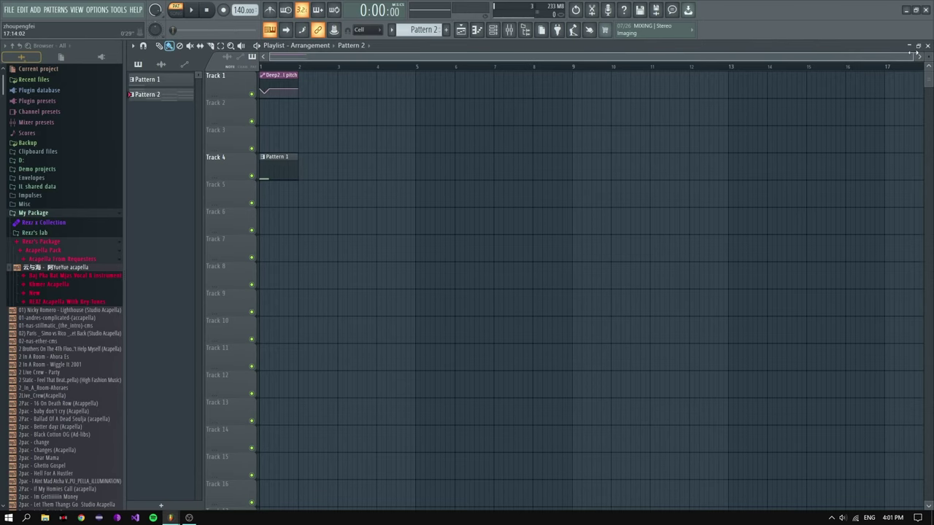
drag(914, 54, 798, 56)
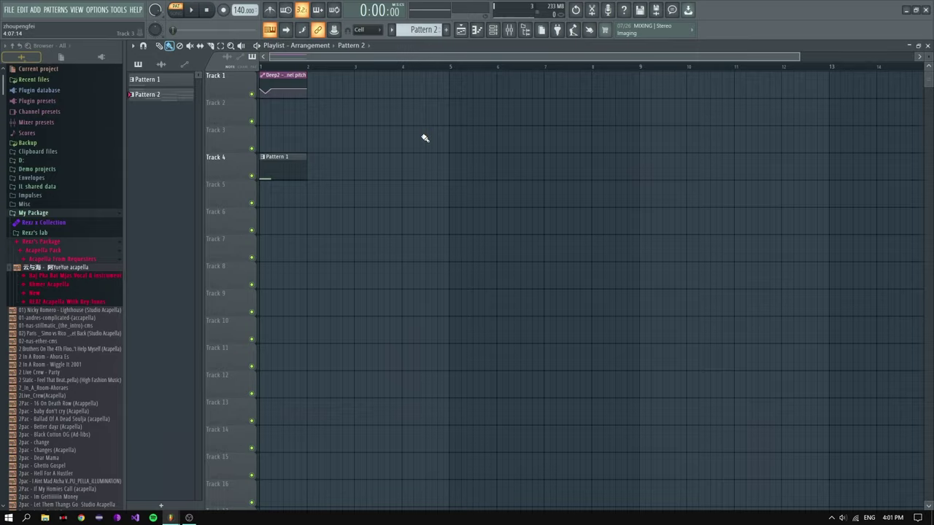
scroll(424, 138, down, 3)
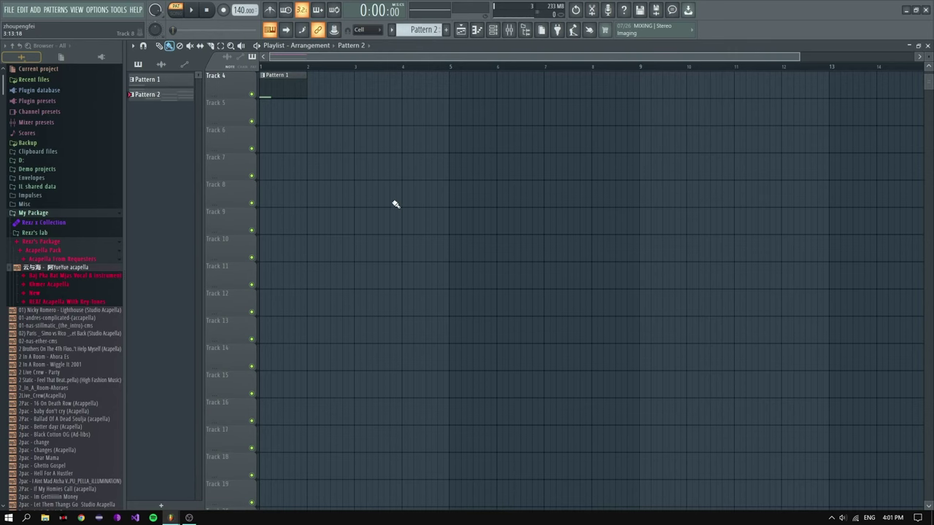
scroll(396, 186, up, 3)
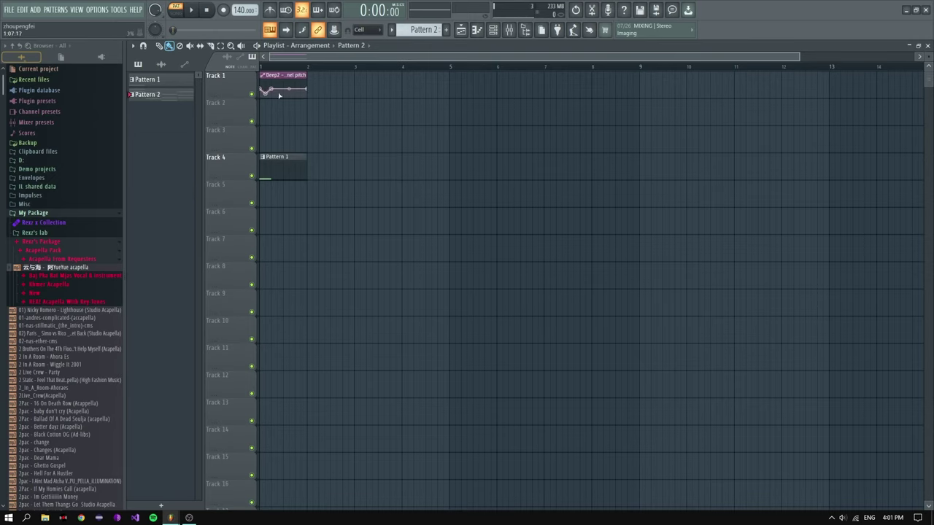
drag(279, 95, 266, 199)
scroll(344, 139, down, 1)
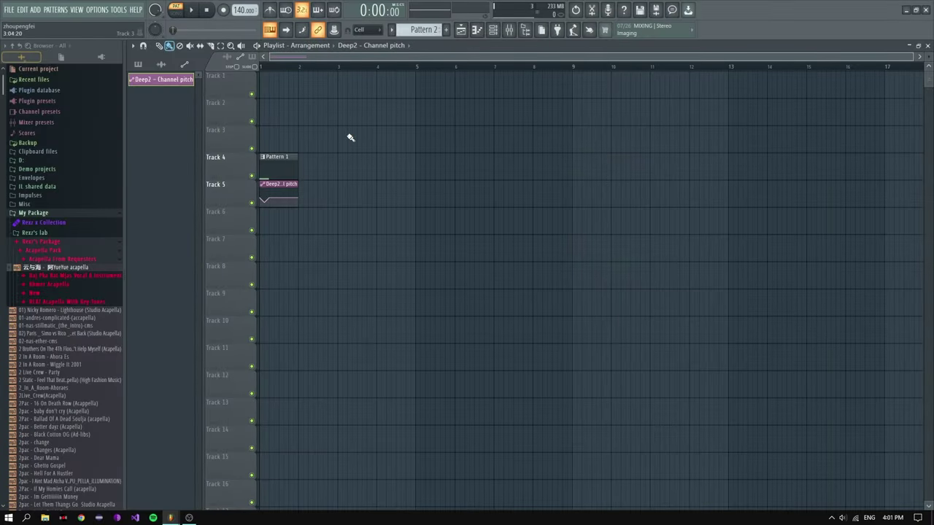
drag(312, 220, 261, 152)
scroll(289, 146, up, 4)
scroll(277, 123, down, 6)
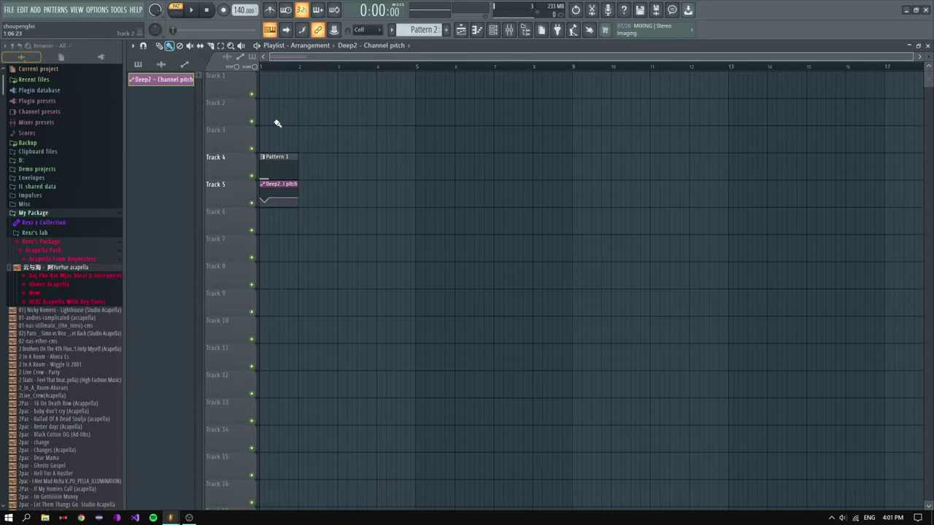